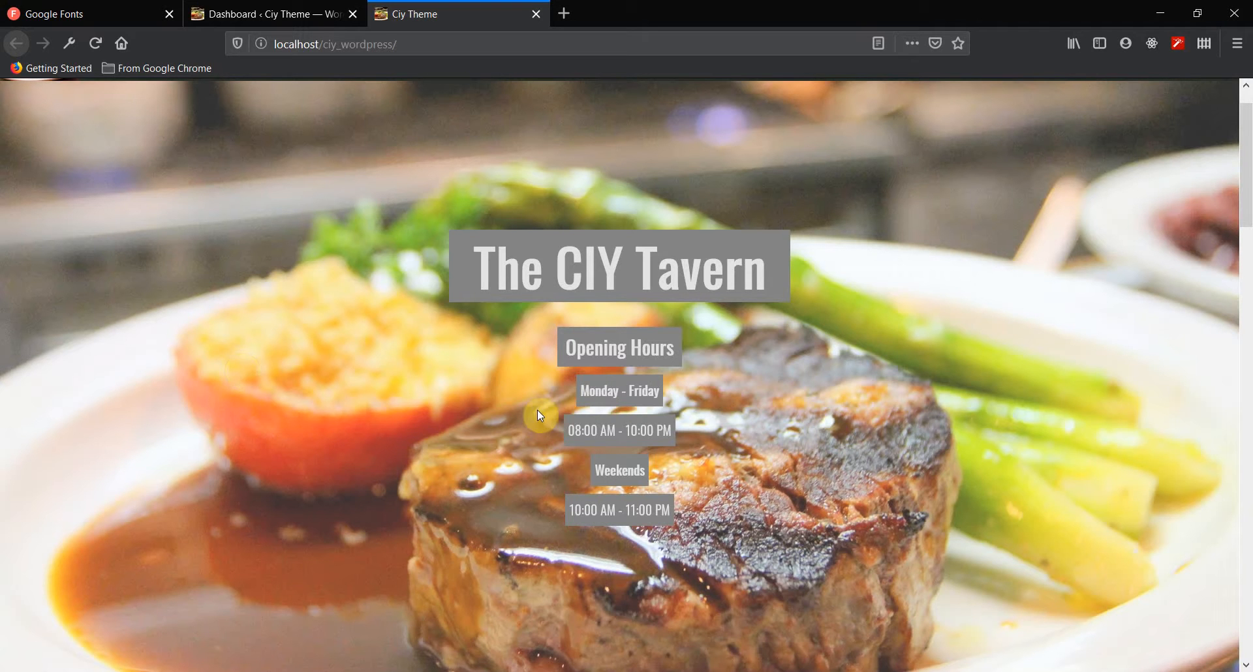
Open the developer tools on the site's home page and examine the body element's font-family rule.
key("F12")
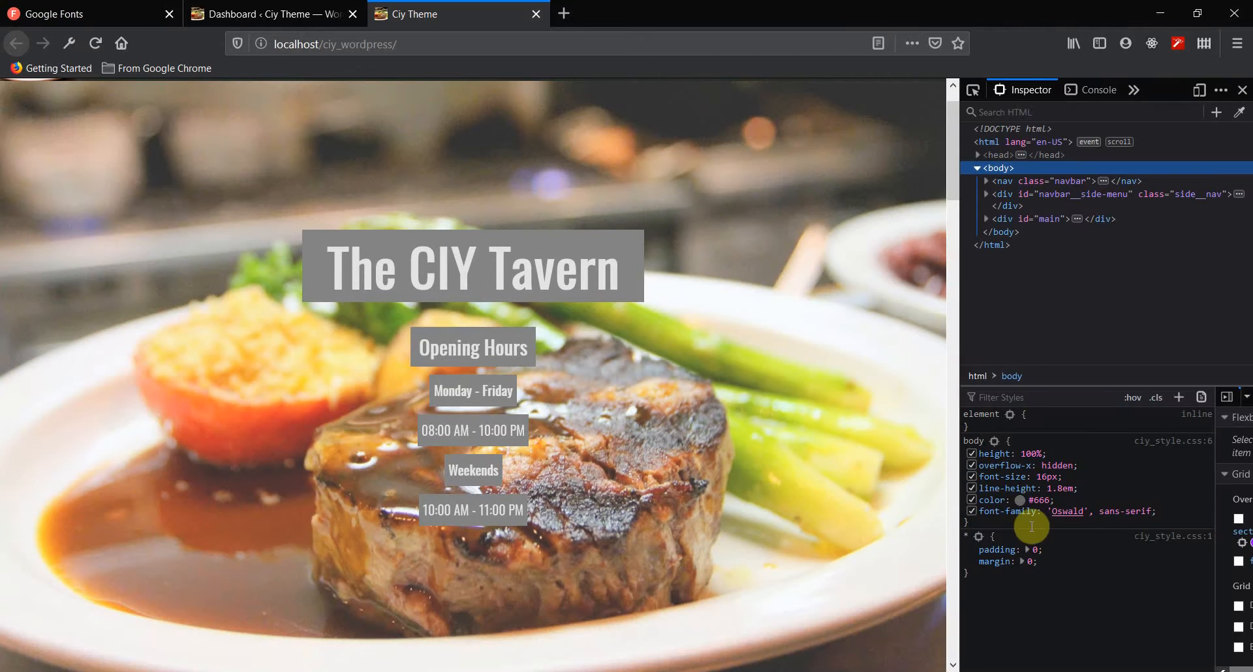
mouse_move(1078, 511)
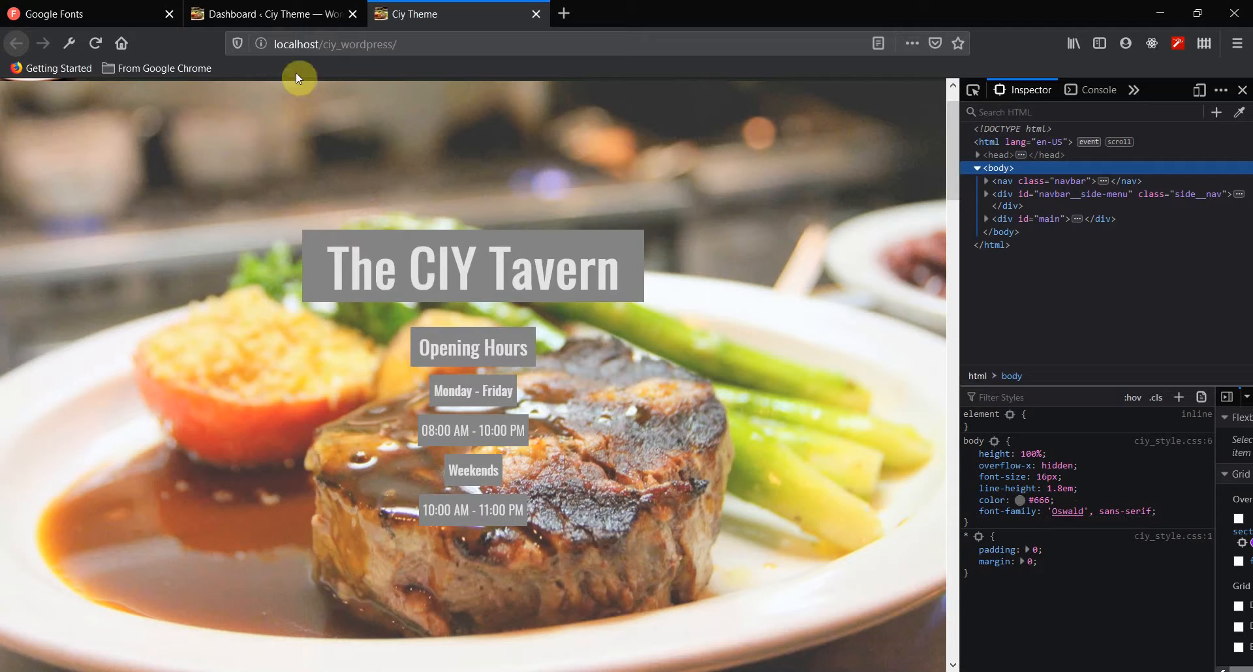
Open the Additional CSS editor in the WordPress theme Customizer and hide its help text.
left_click(280, 18)
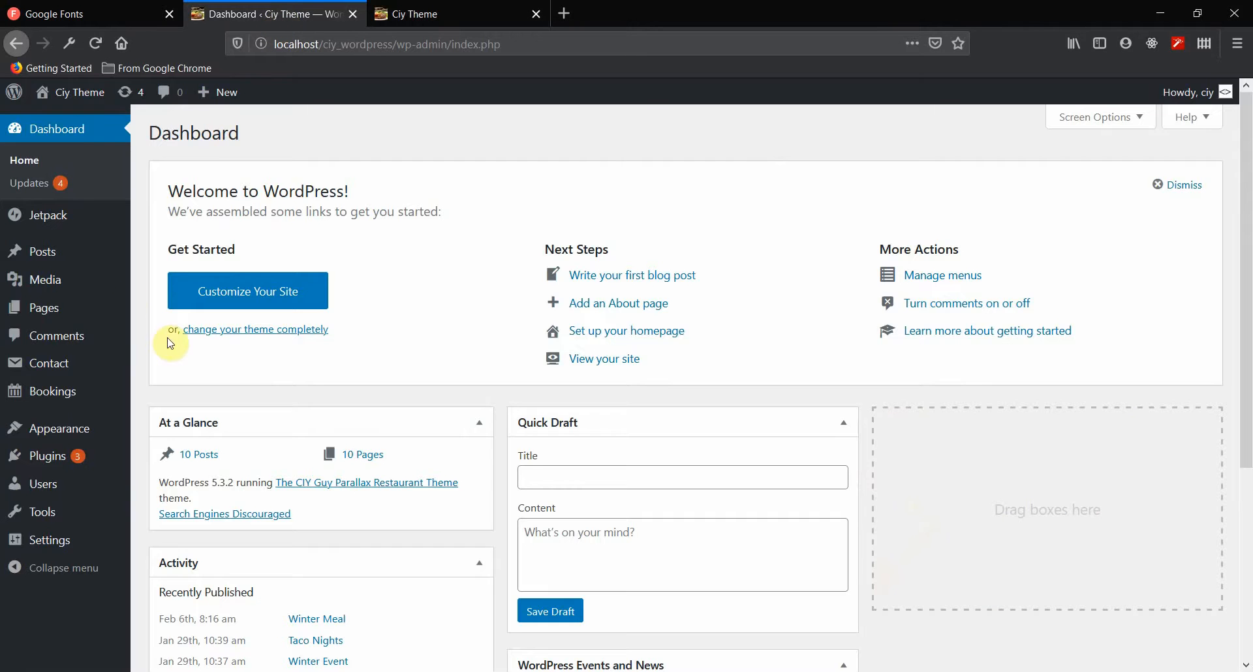
mouse_move(87, 431)
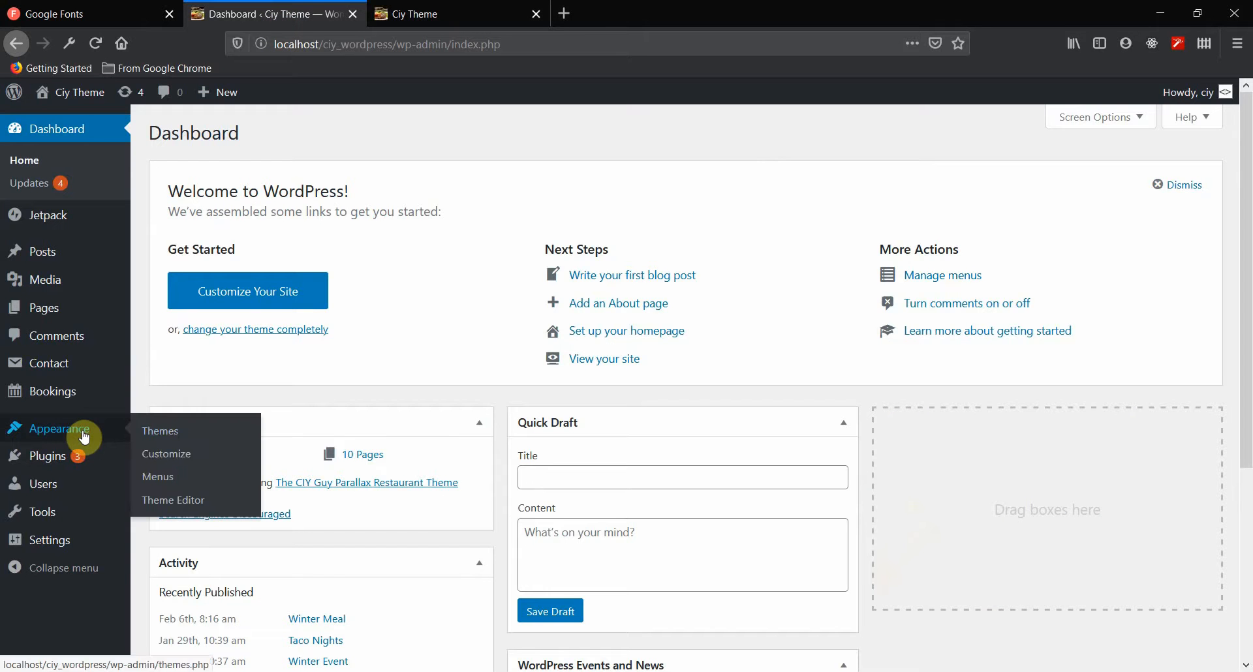
left_click(155, 462)
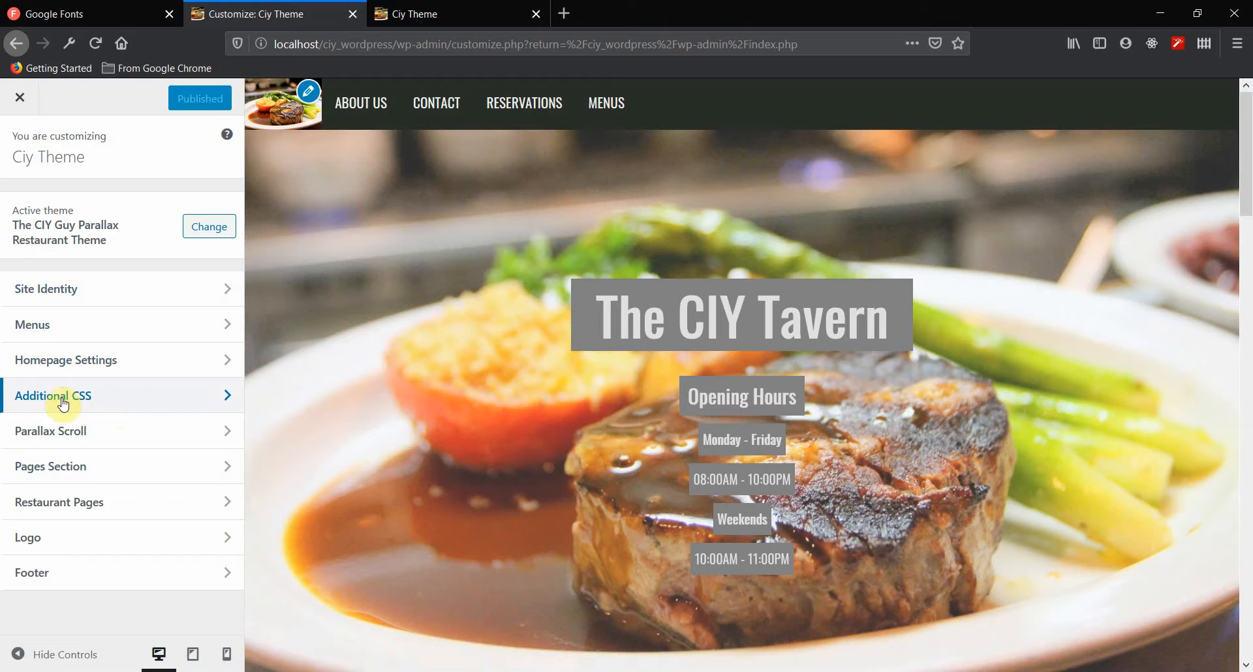
left_click(132, 402)
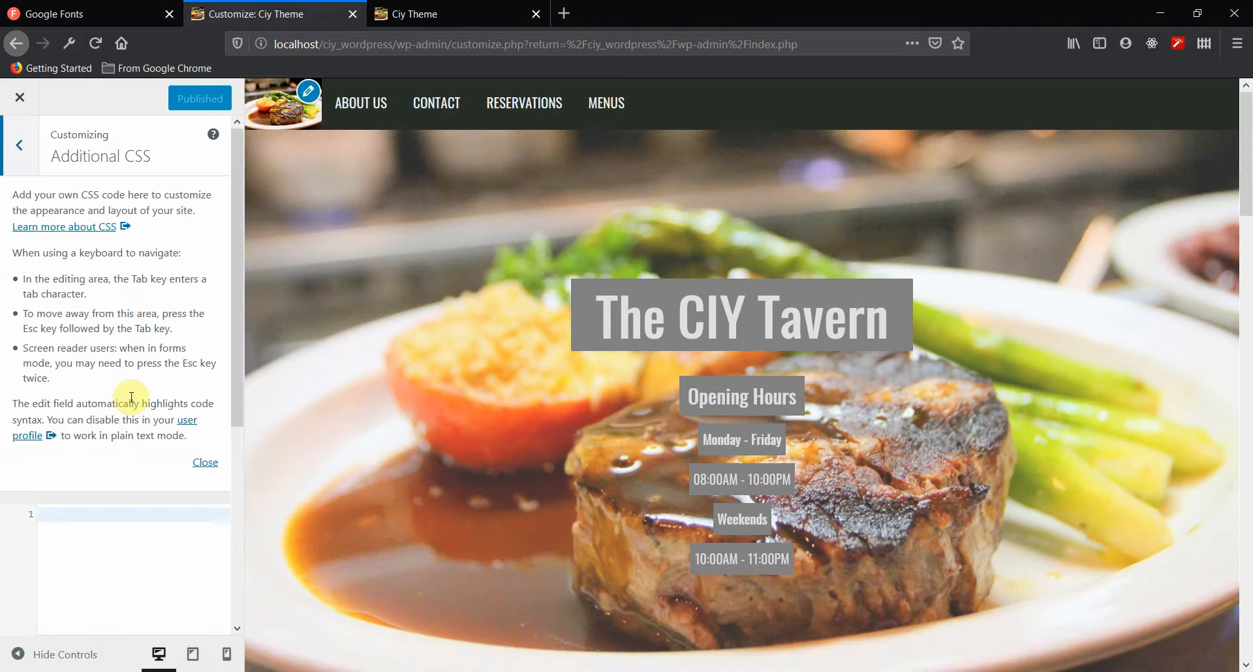
scroll(132, 399, "down", 1)
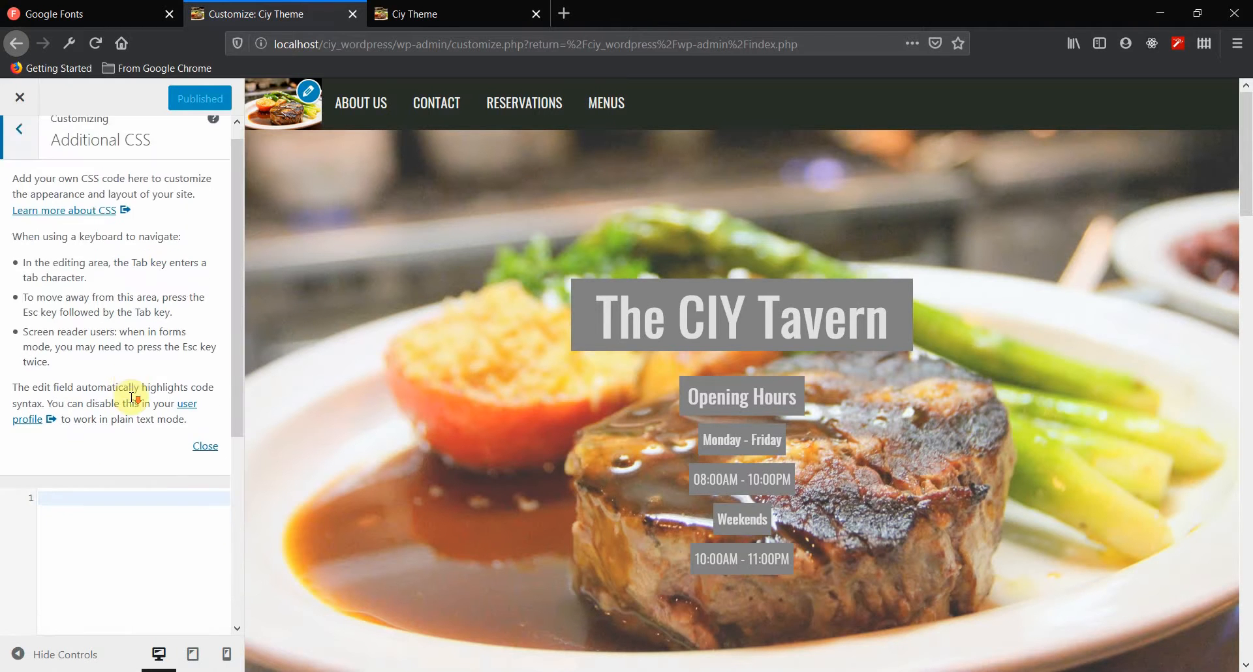
left_click(196, 433)
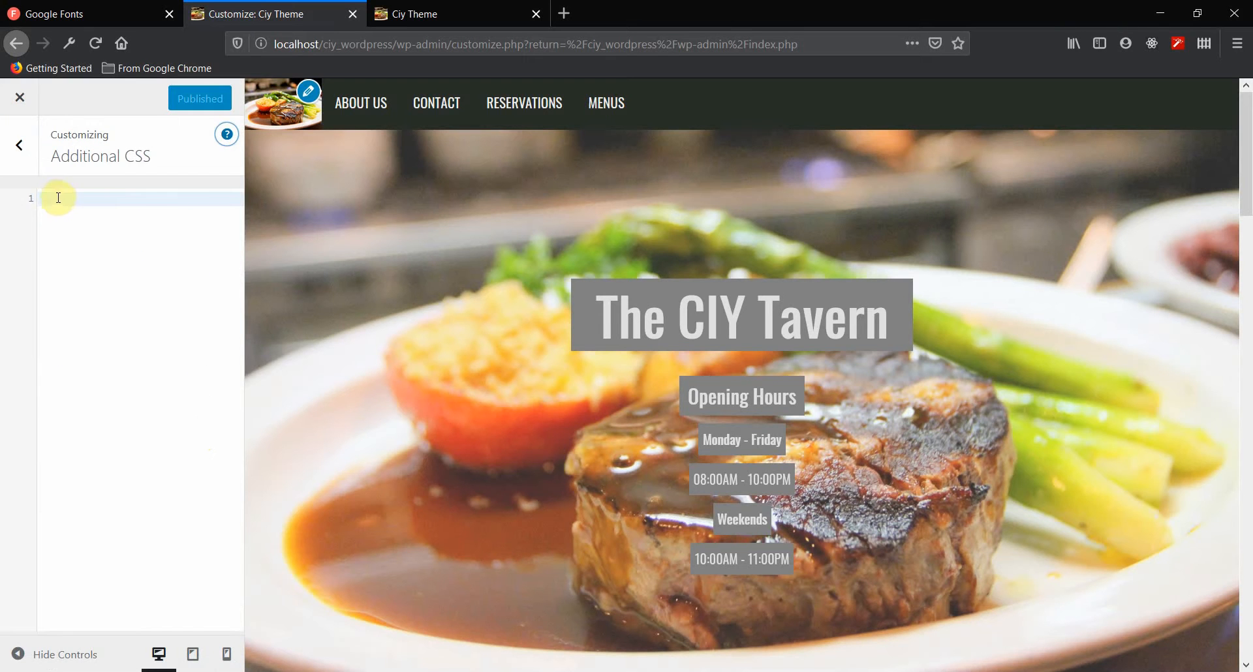
left_click(58, 194)
Browse Google Fonts, select the Liu Jian Mao Cao family, and expand the selection to show its embed code.
left_click(93, 17)
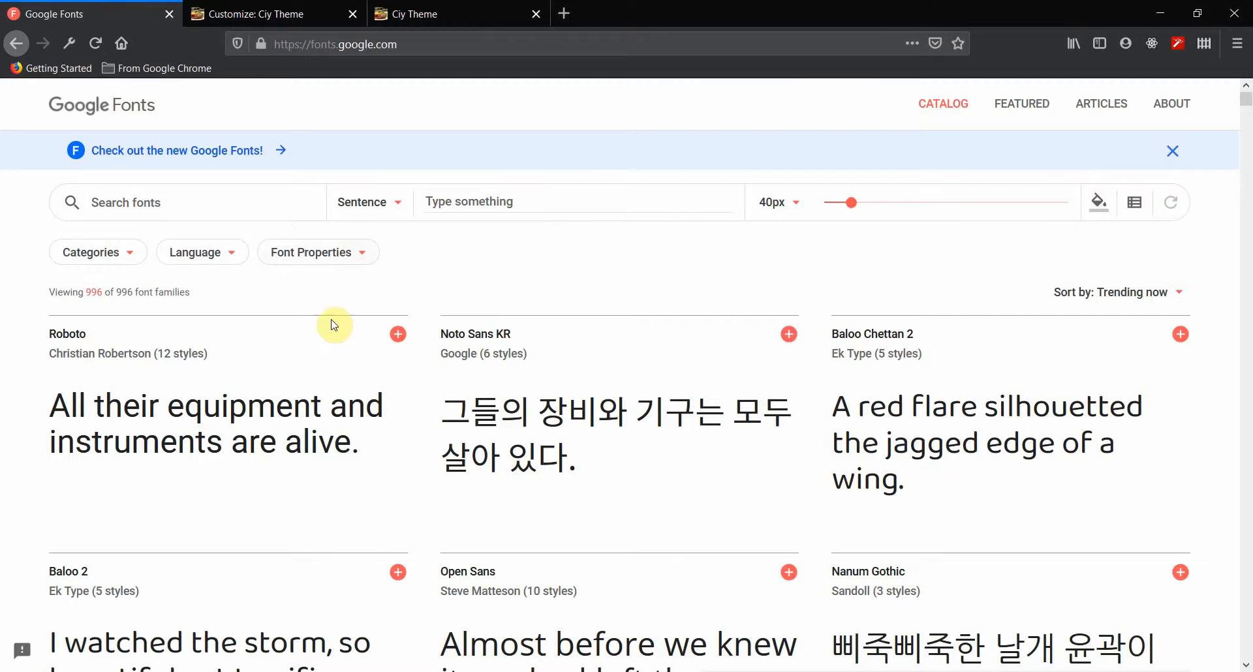
mouse_move(330, 342)
scroll(331, 341, "down", 8)
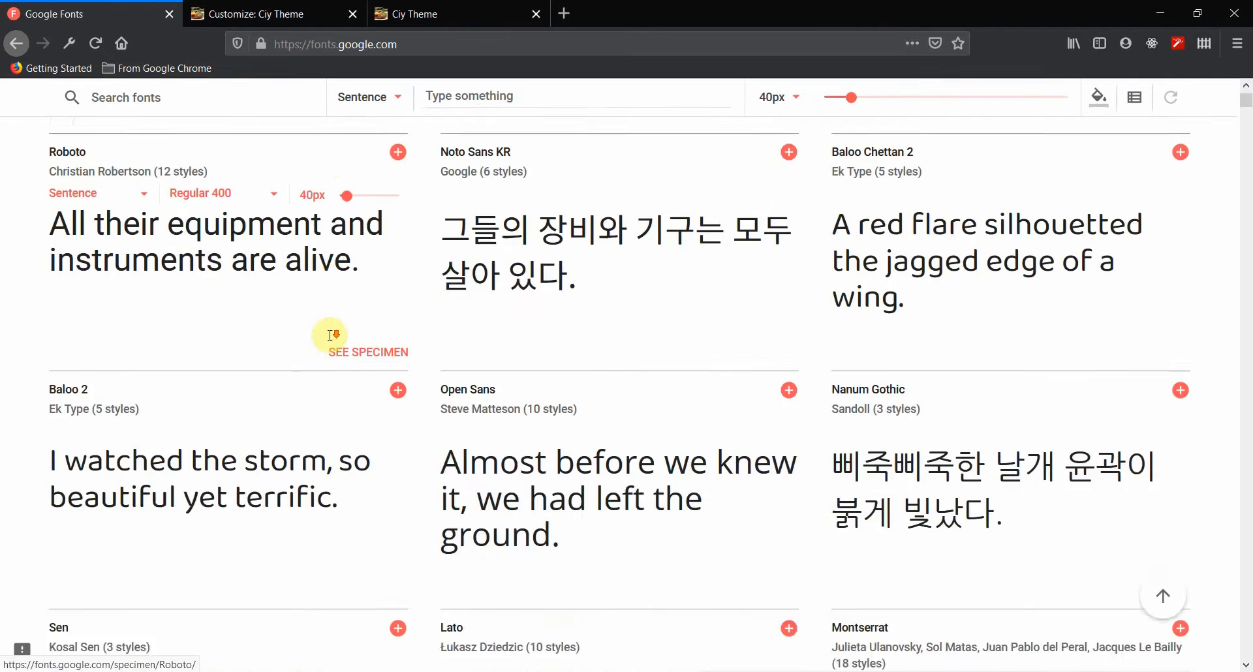
scroll(330, 341, "down", 5)
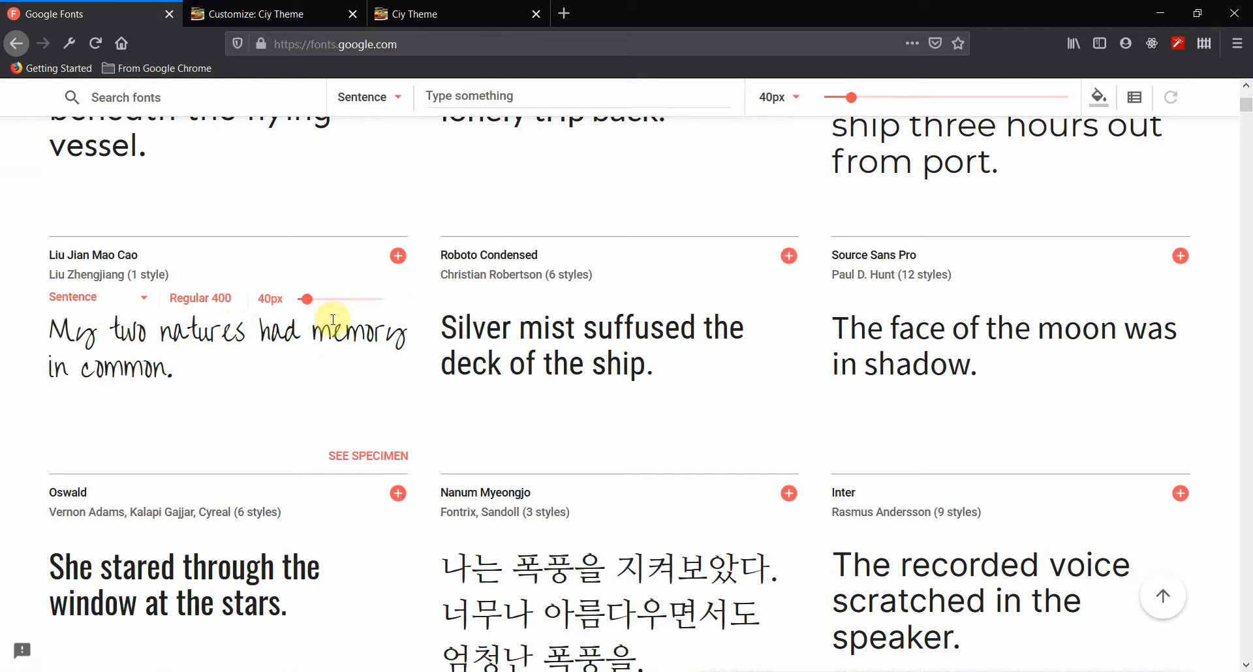
left_click(398, 256)
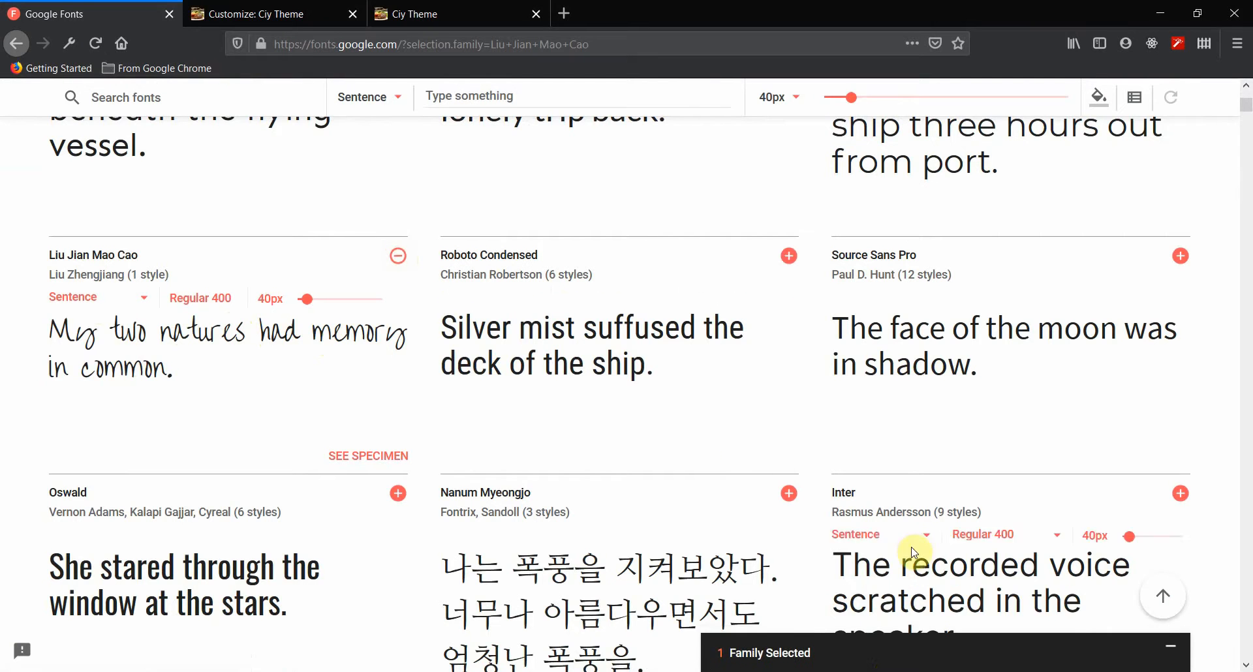
left_click(891, 658)
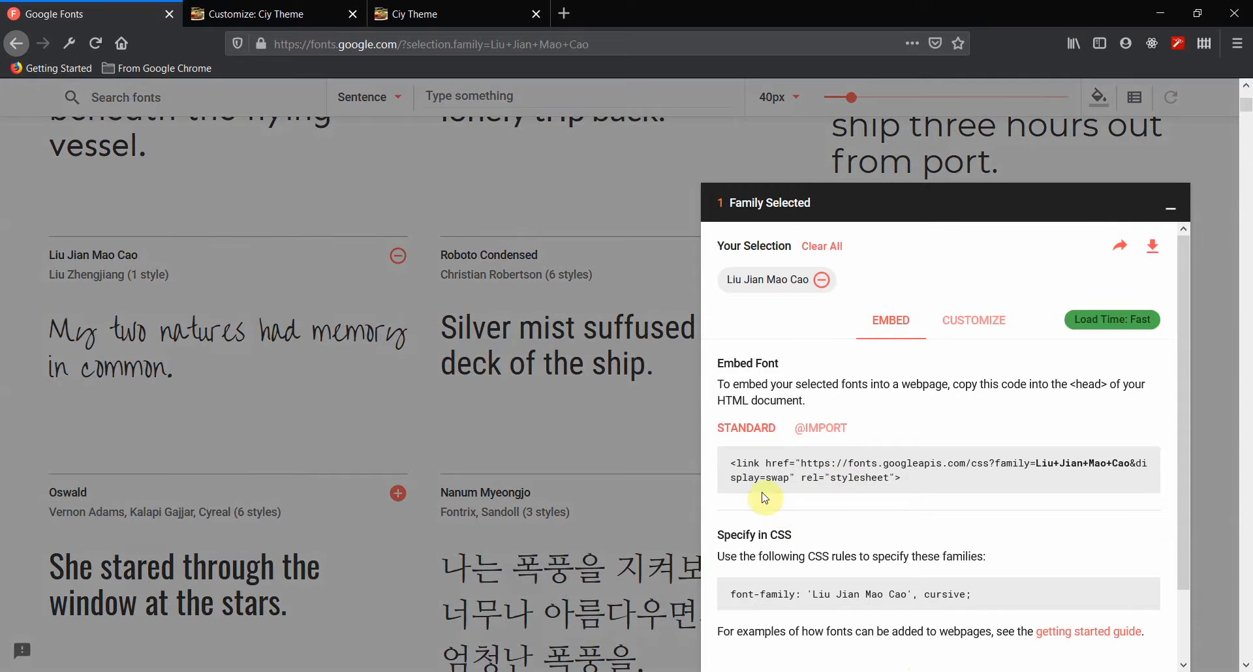
left_click(817, 431)
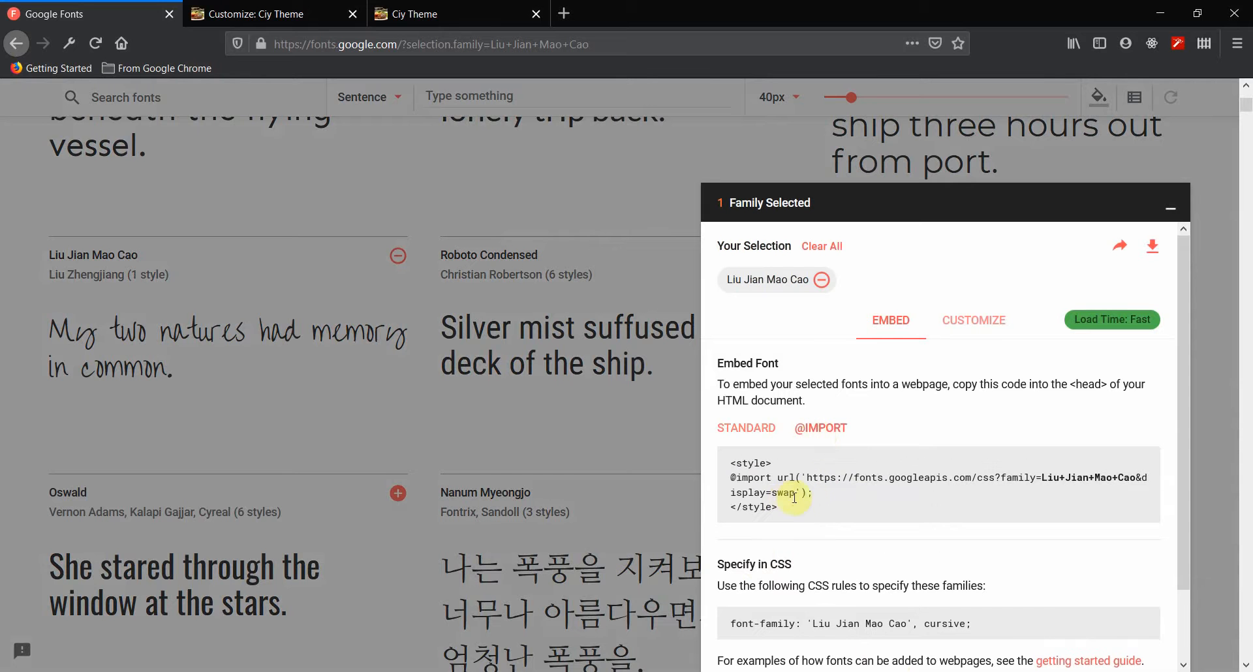
left_click_drag(816, 496, 732, 482)
key("ctrl+c")
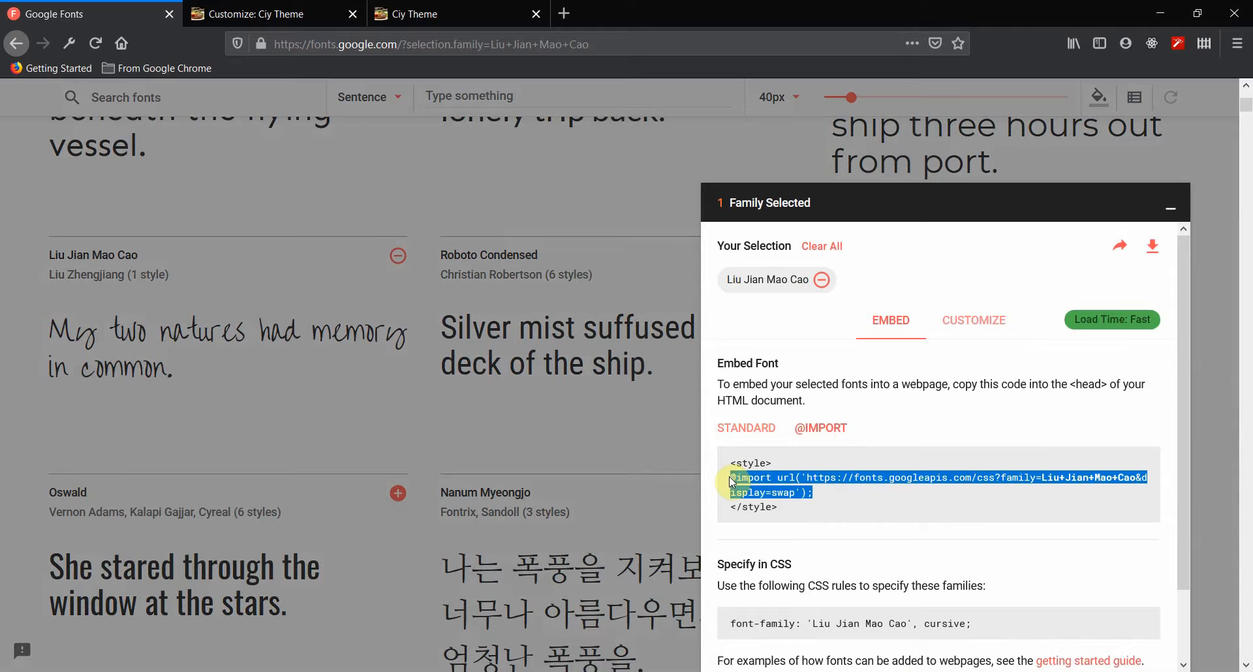
left_click(291, 16)
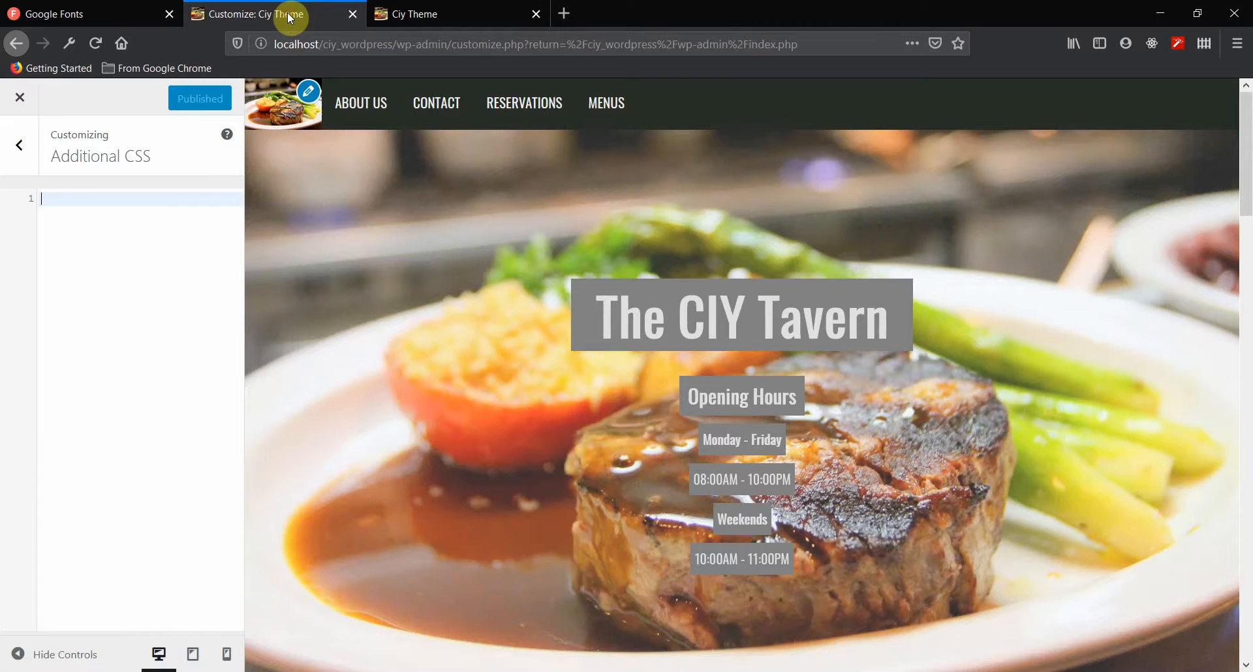
left_click(116, 237)
key("ctrl+v")
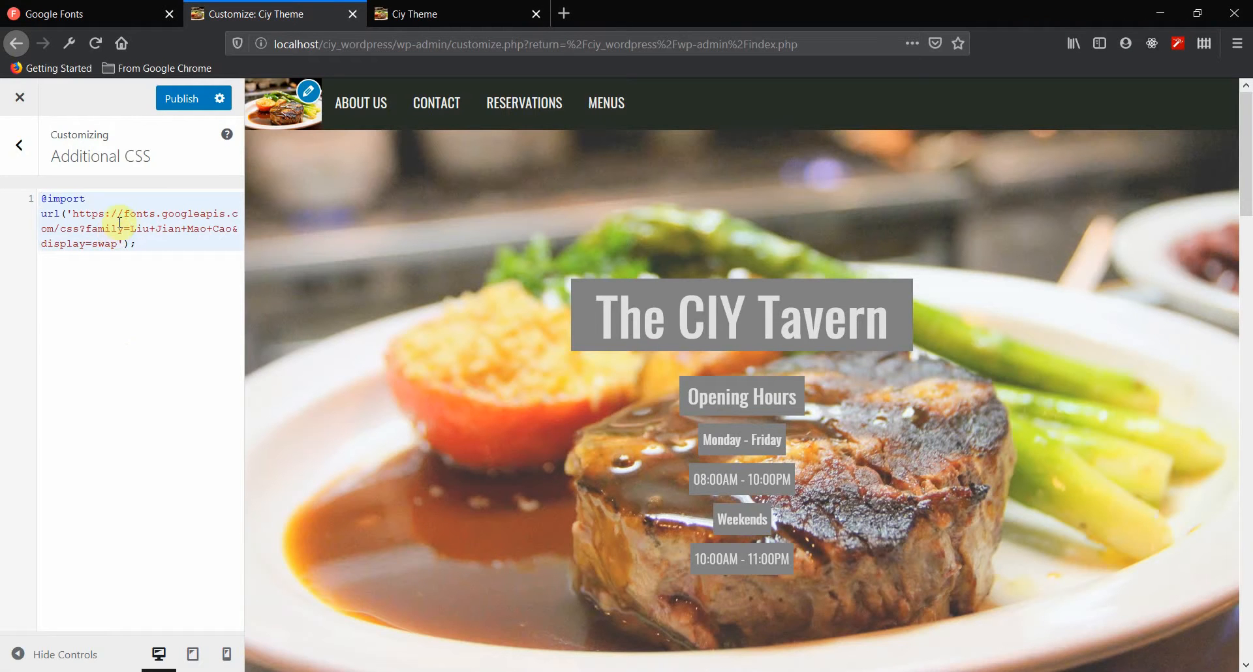
Add a p rule below the import containing the font-family declaration 'Liu Jian Mao Cao', cursive copied from Google Fonts.
left_click(123, 14)
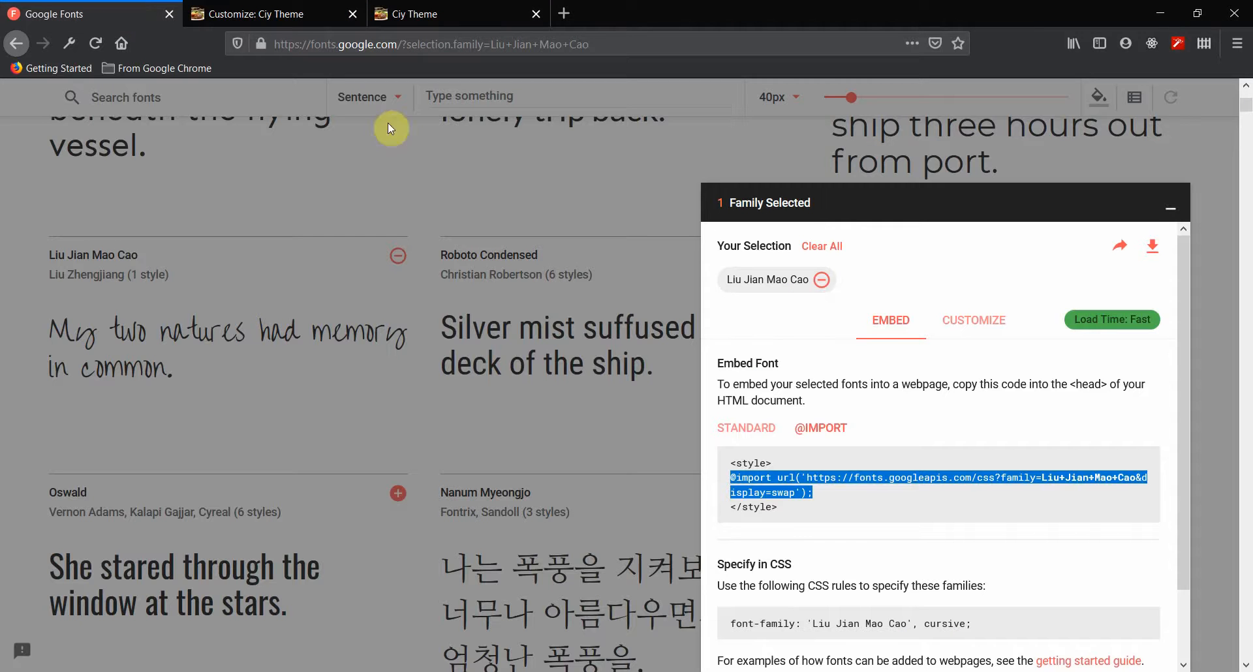
left_click_drag(974, 624, 723, 609)
key("ctrl+c")
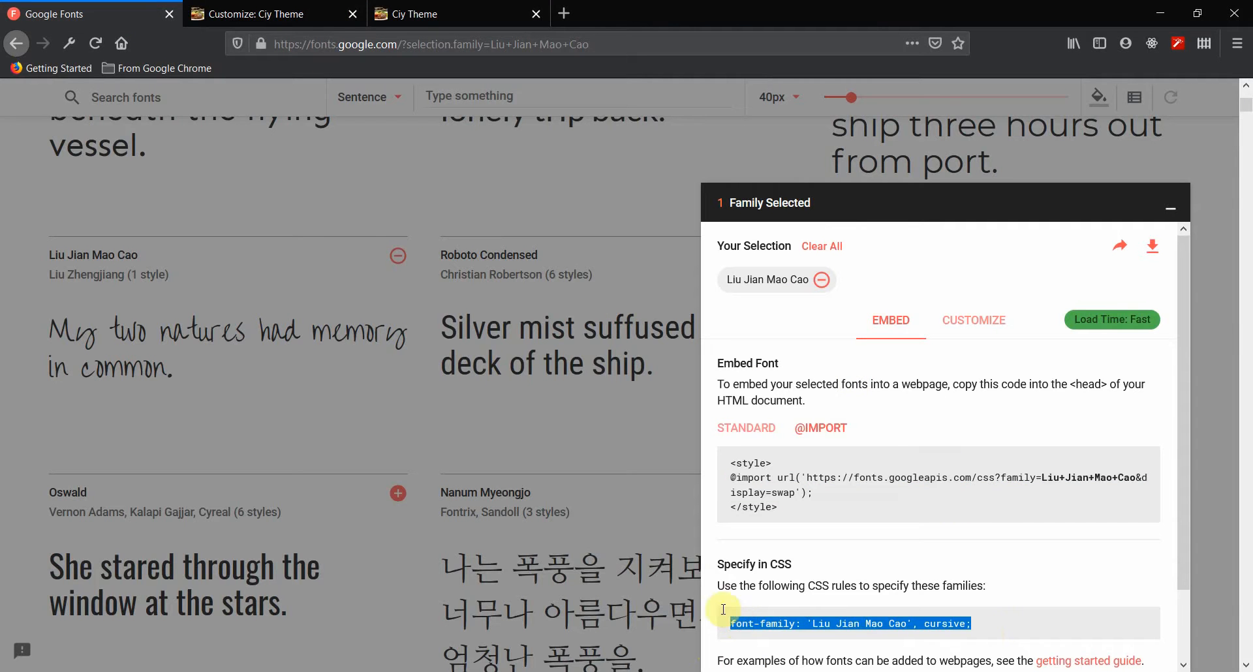
left_click(300, 26)
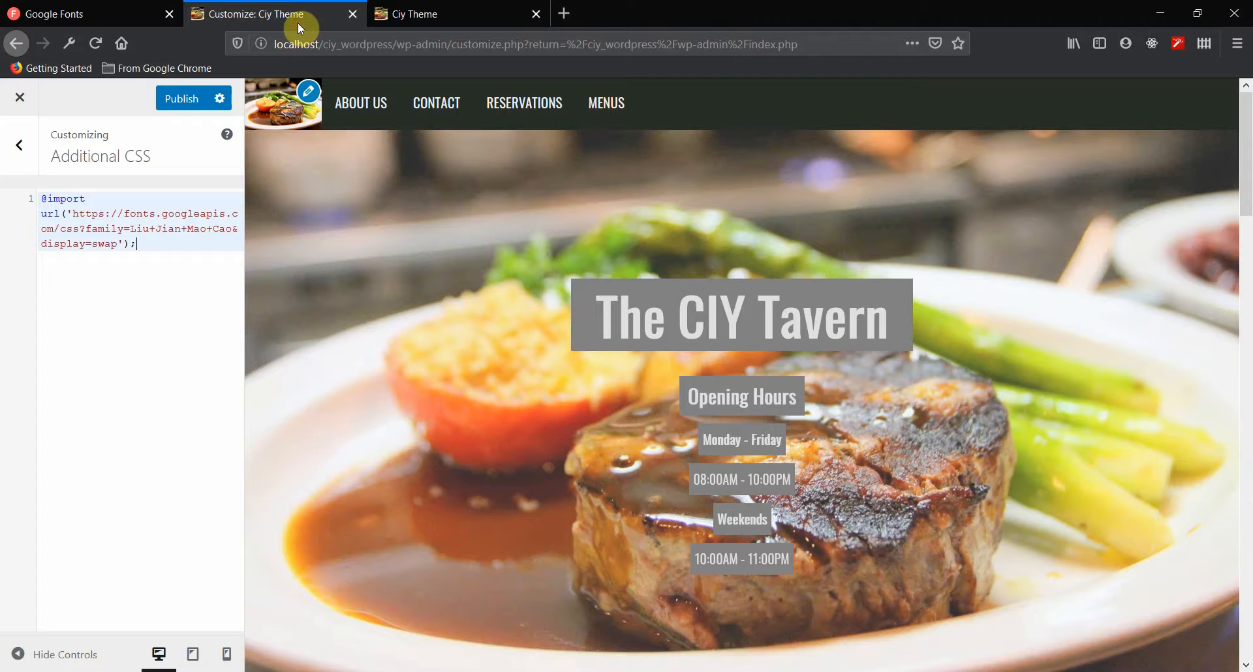
left_click(193, 286)
key("Return")
key("Return")
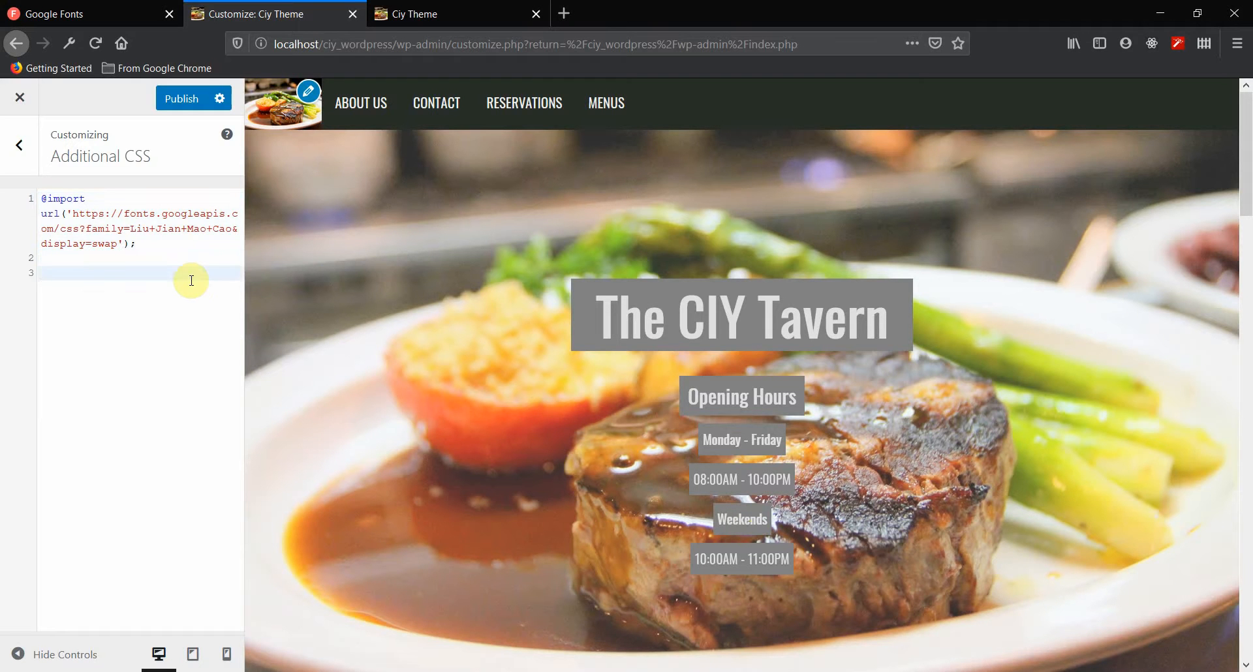
type("p {")
key("Return")
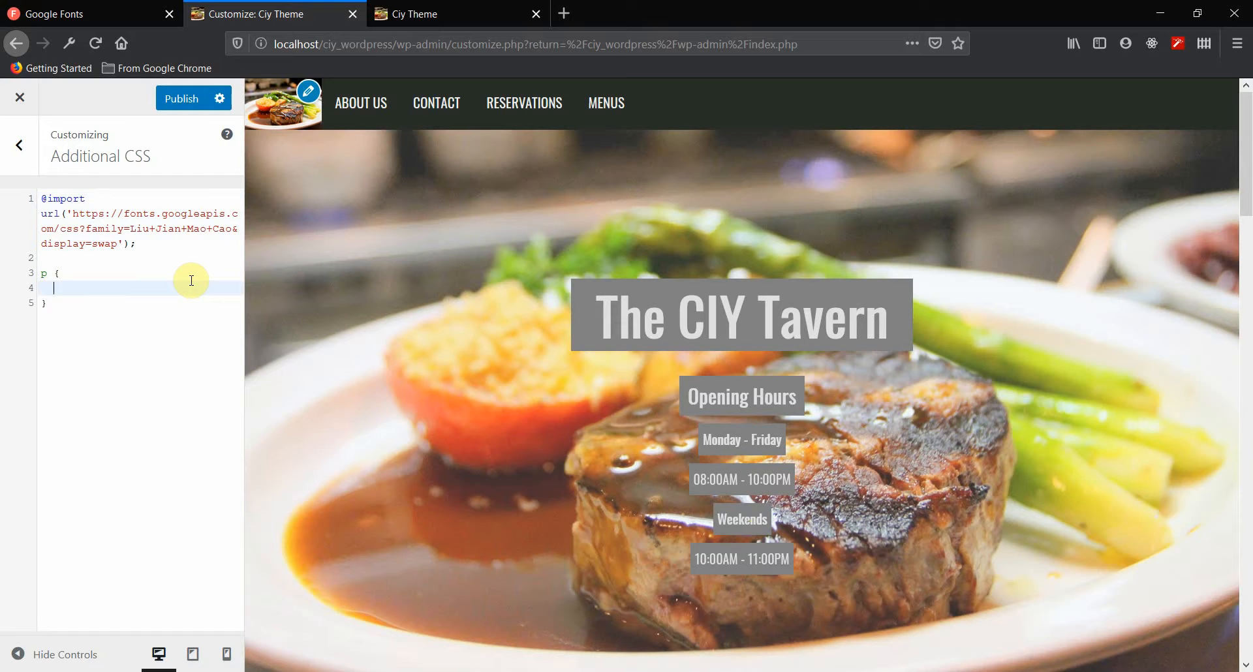
key("ctrl+v")
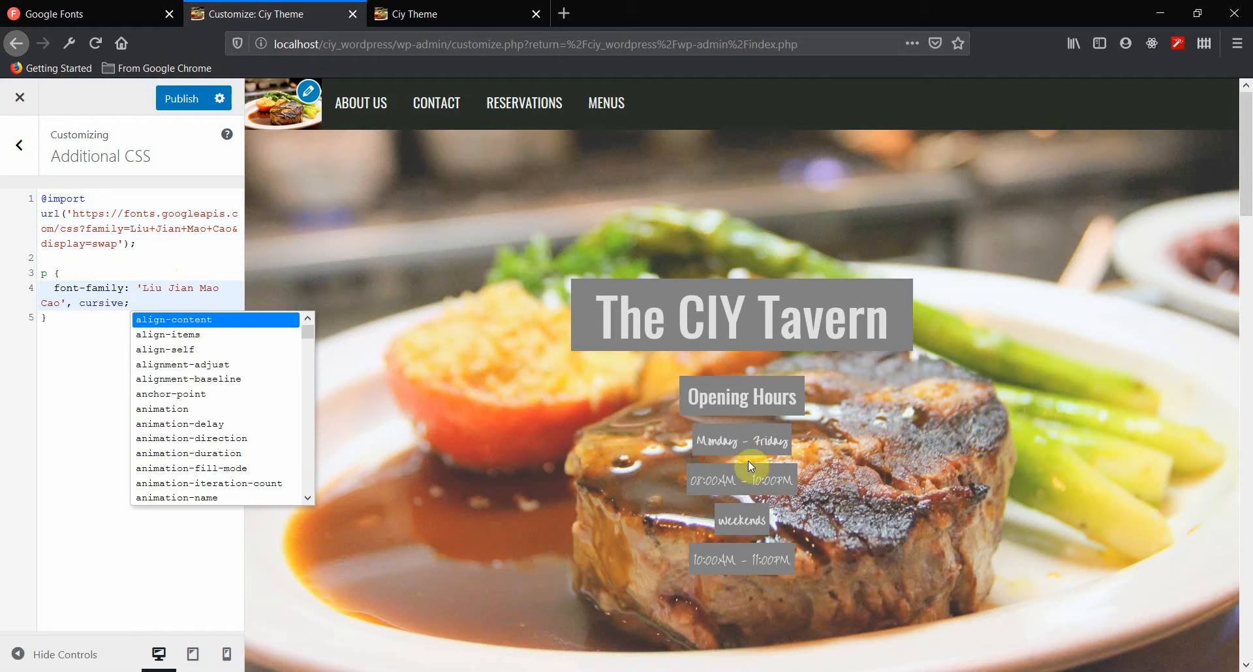
Check the paragraph text in the site preview and publish the Additional CSS changes.
scroll(748, 460, "down", 6)
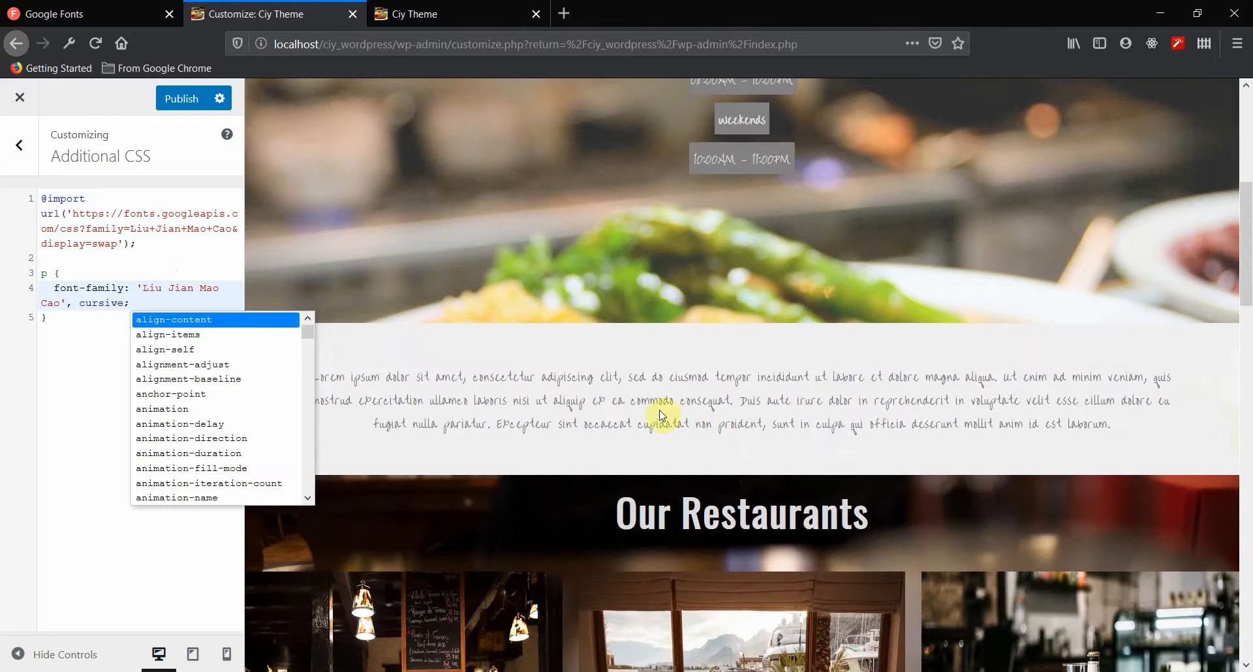
left_click(91, 377)
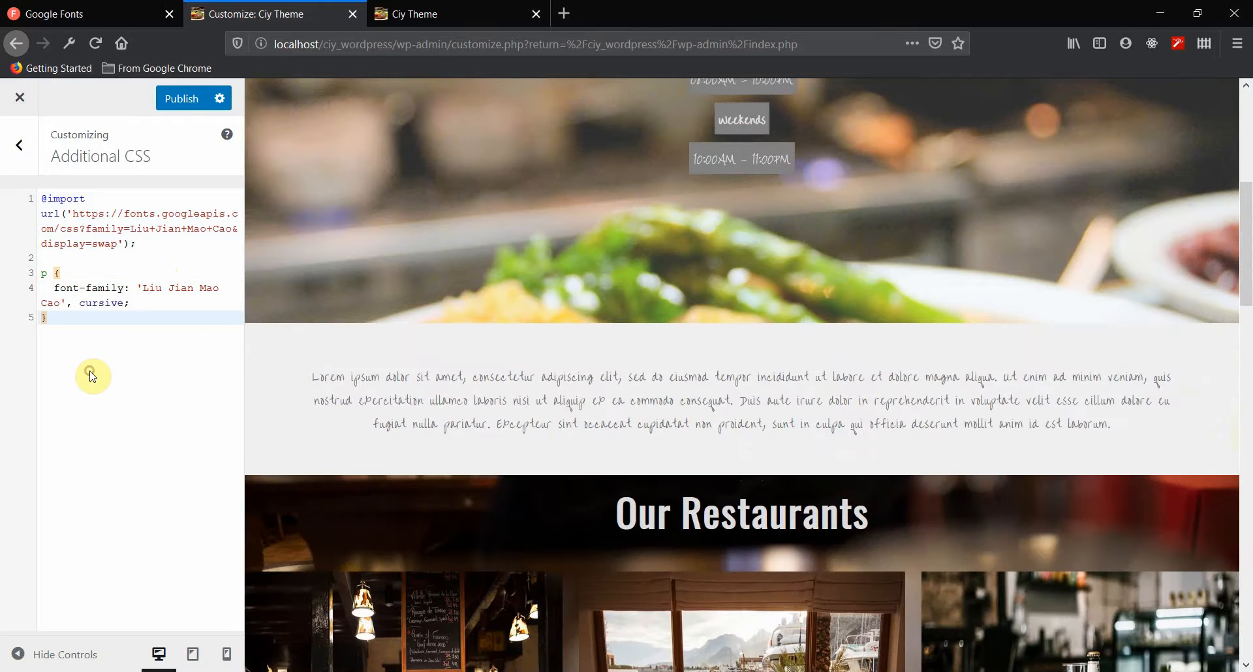
left_click(185, 105)
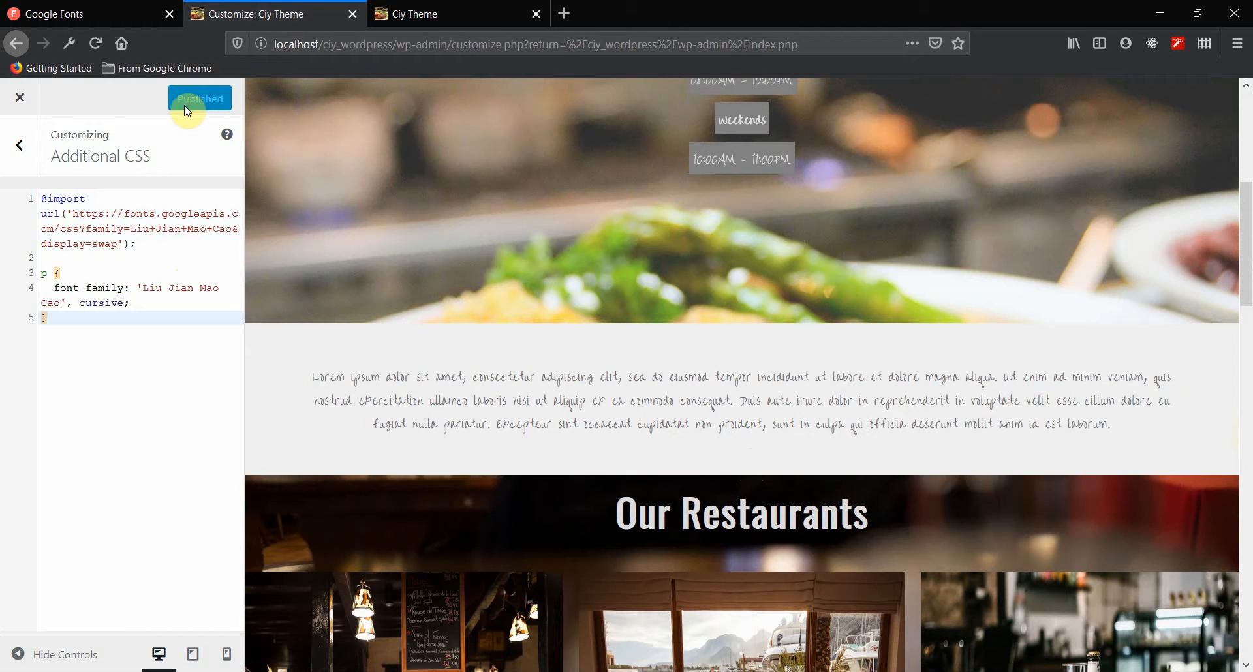
Reload the live site and inspect the weekday opening hours paragraph to examine its applied font-family rule.
left_click(456, 13)
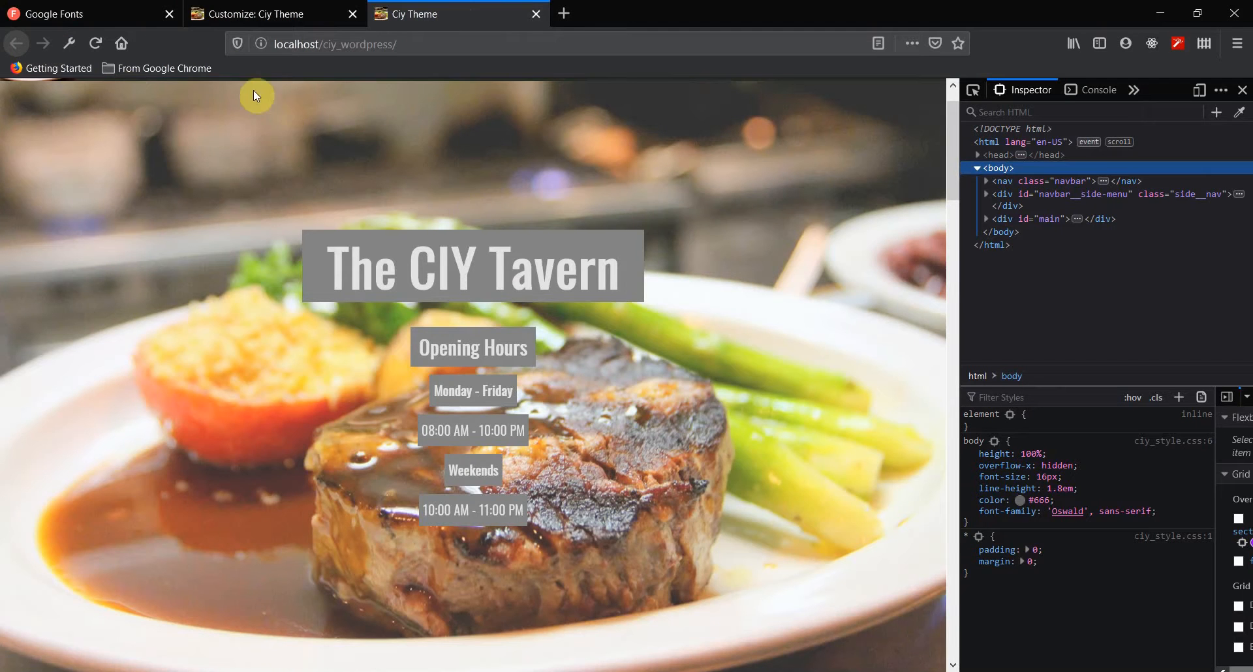
left_click(97, 44)
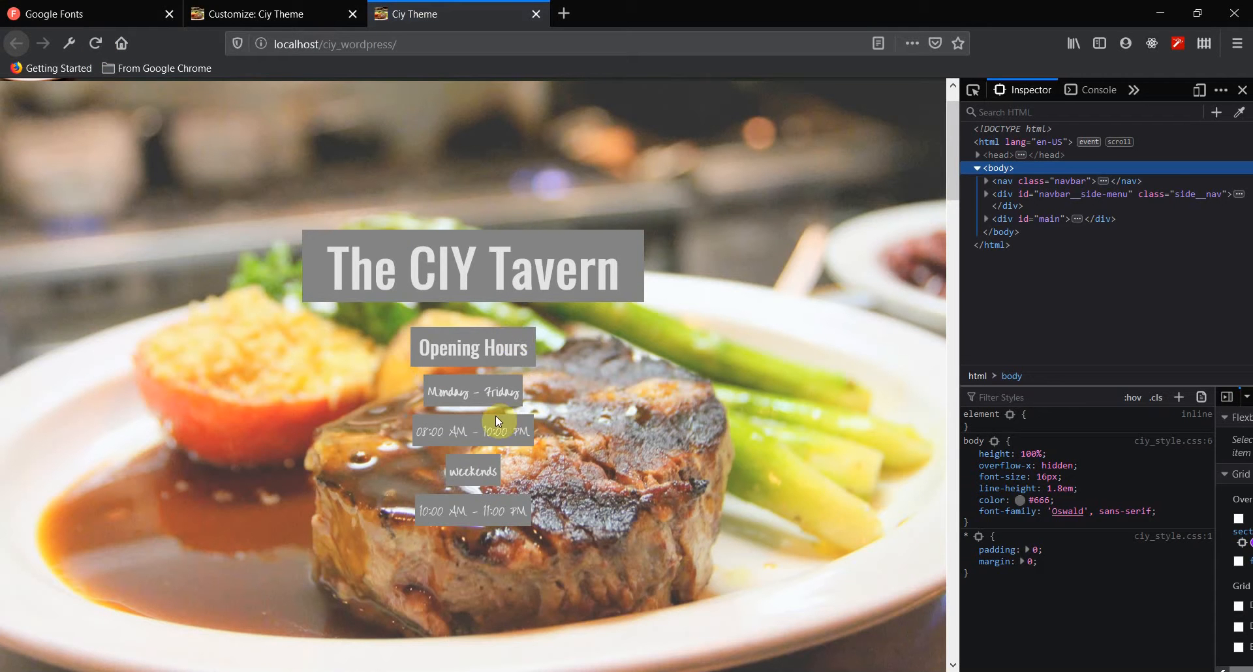
left_click(973, 90)
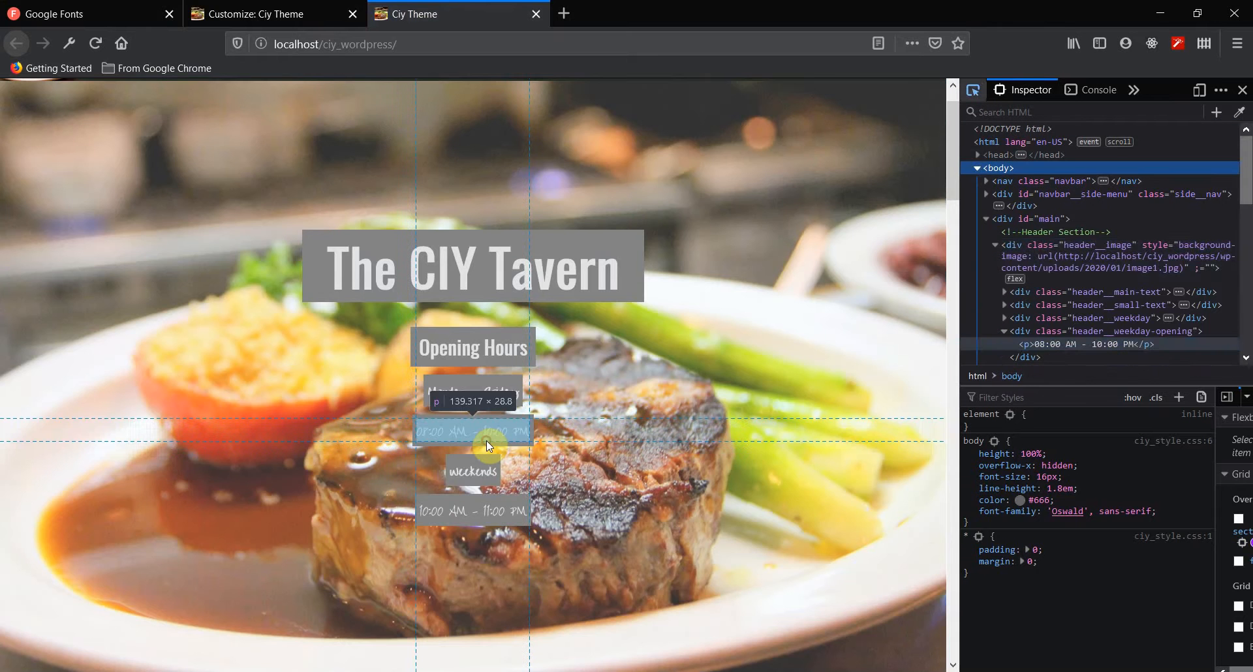
left_click(487, 442)
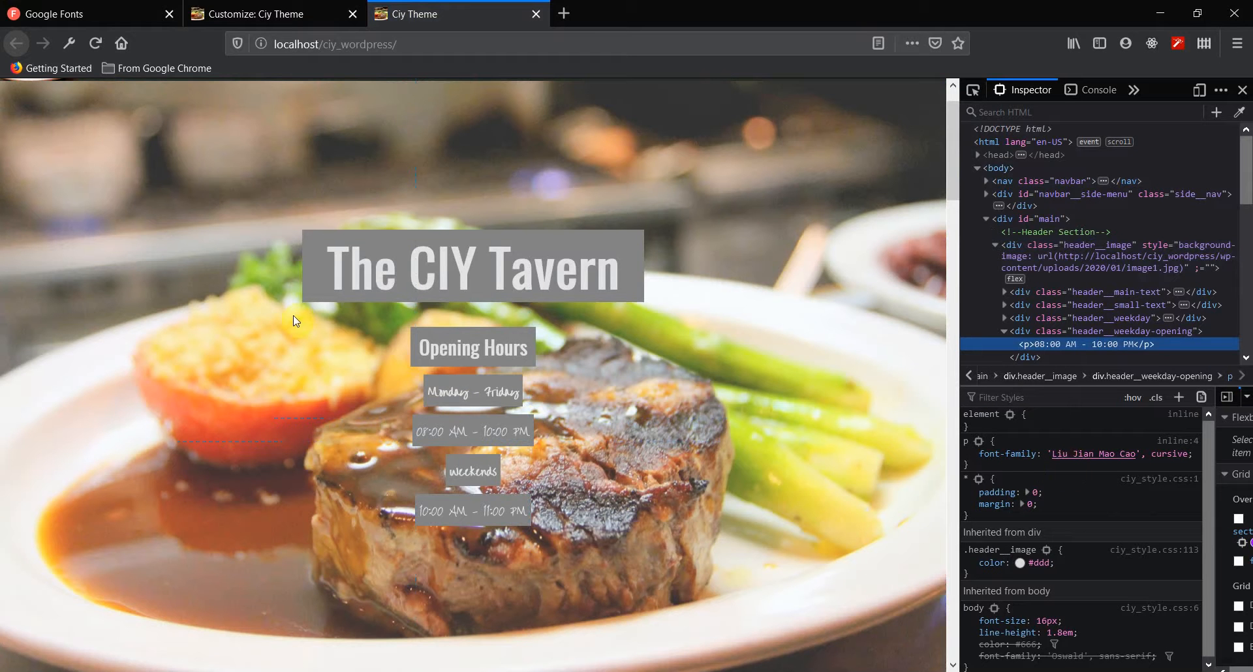
Close the Customizer and browse the installed themes on the WordPress Themes page.
left_click(257, 15)
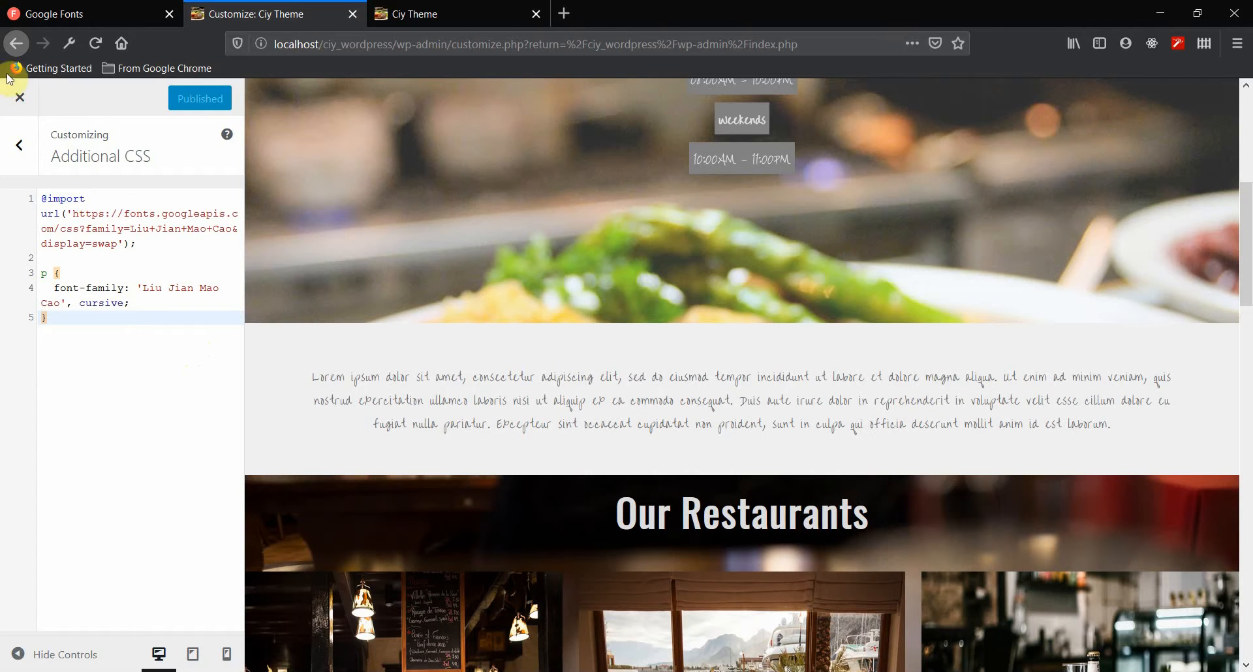
left_click(18, 98)
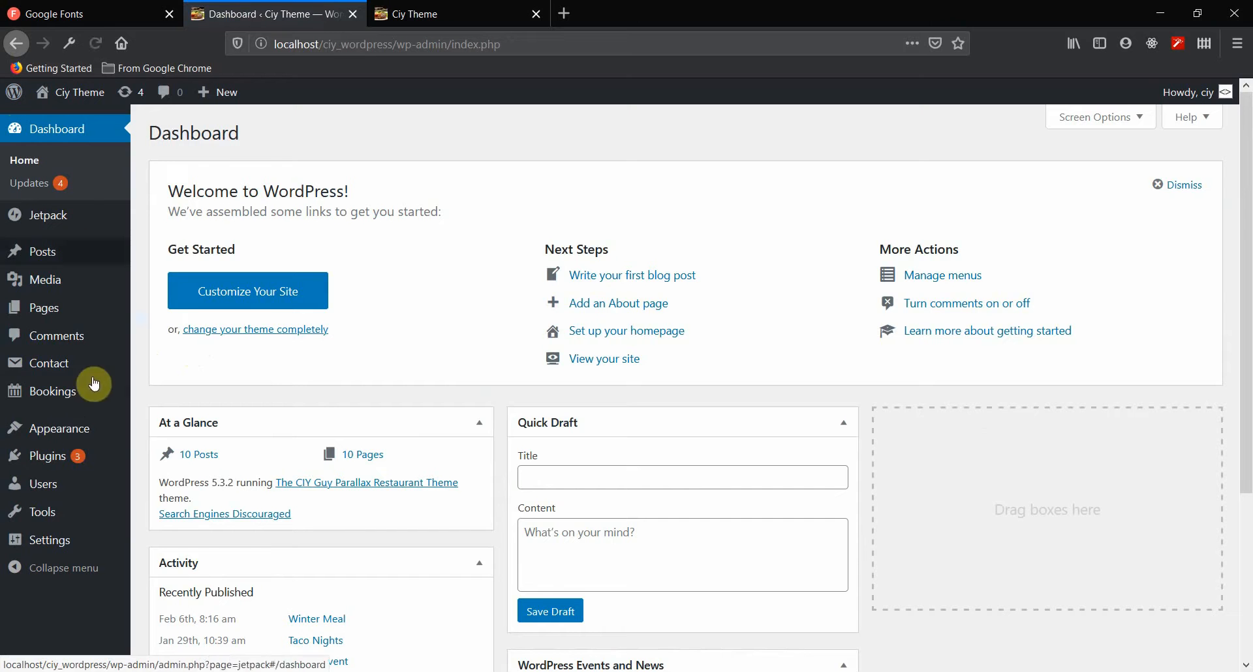
mouse_move(89, 419)
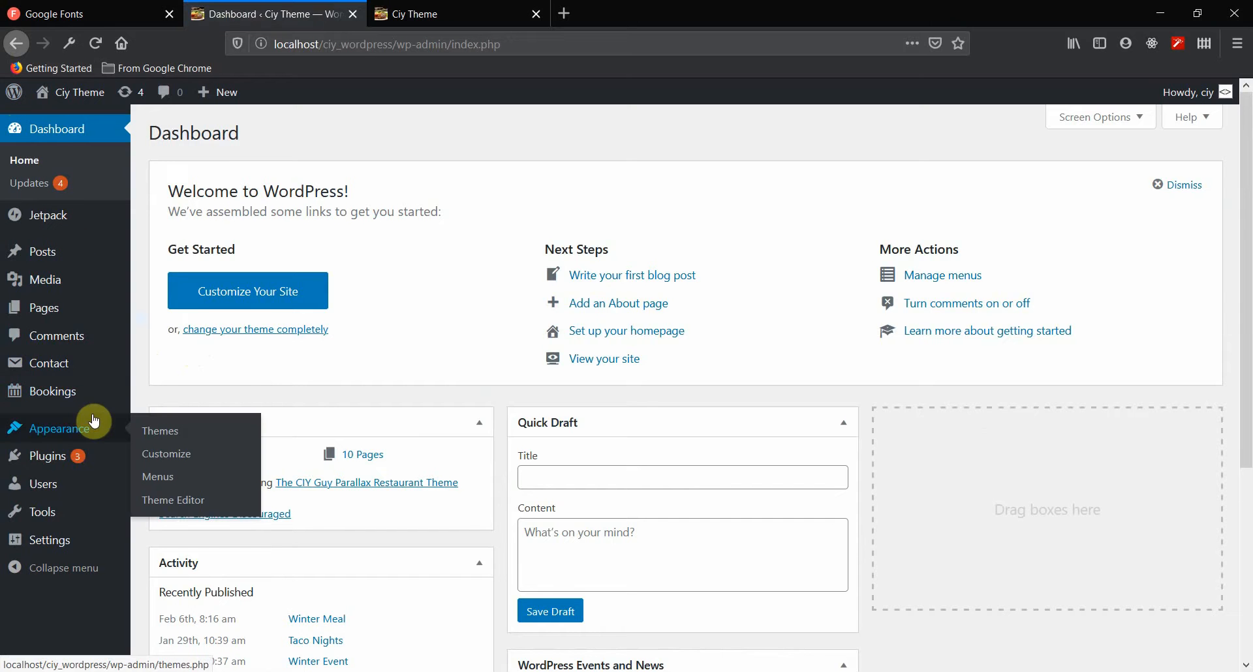
left_click(174, 440)
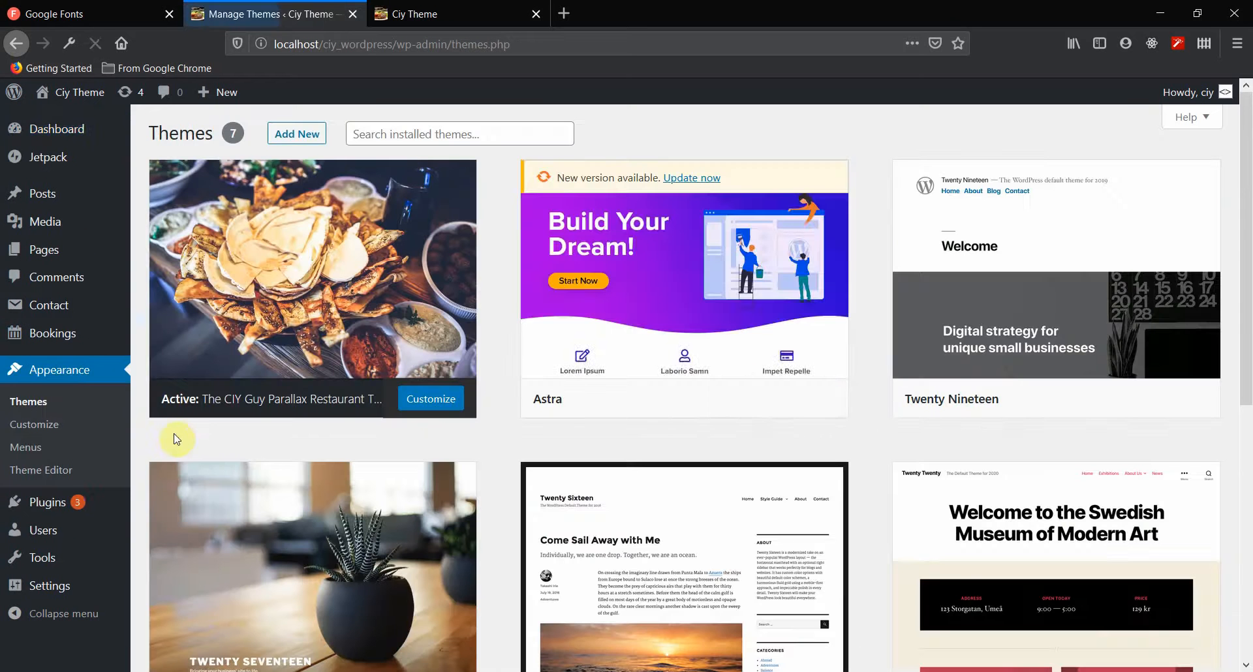
scroll(876, 517, "down", 6)
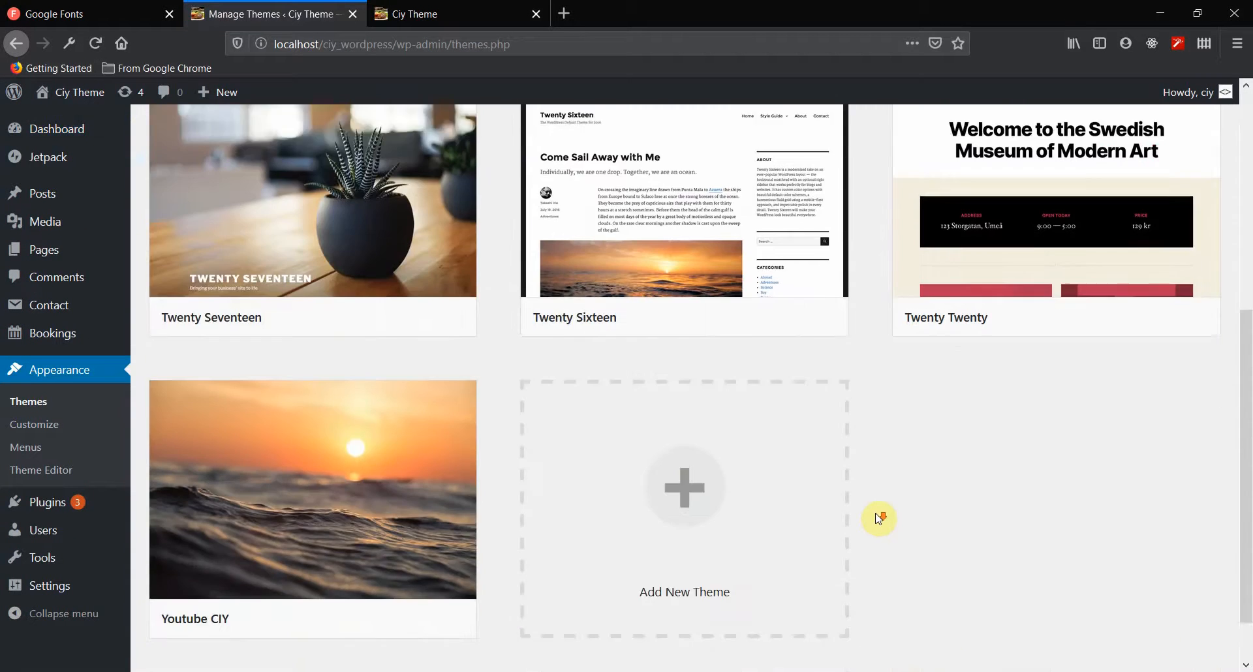
Activate the Twenty Twenty theme and reload the live site to examine the paragraph font in its posts.
scroll(879, 519, "up", 3)
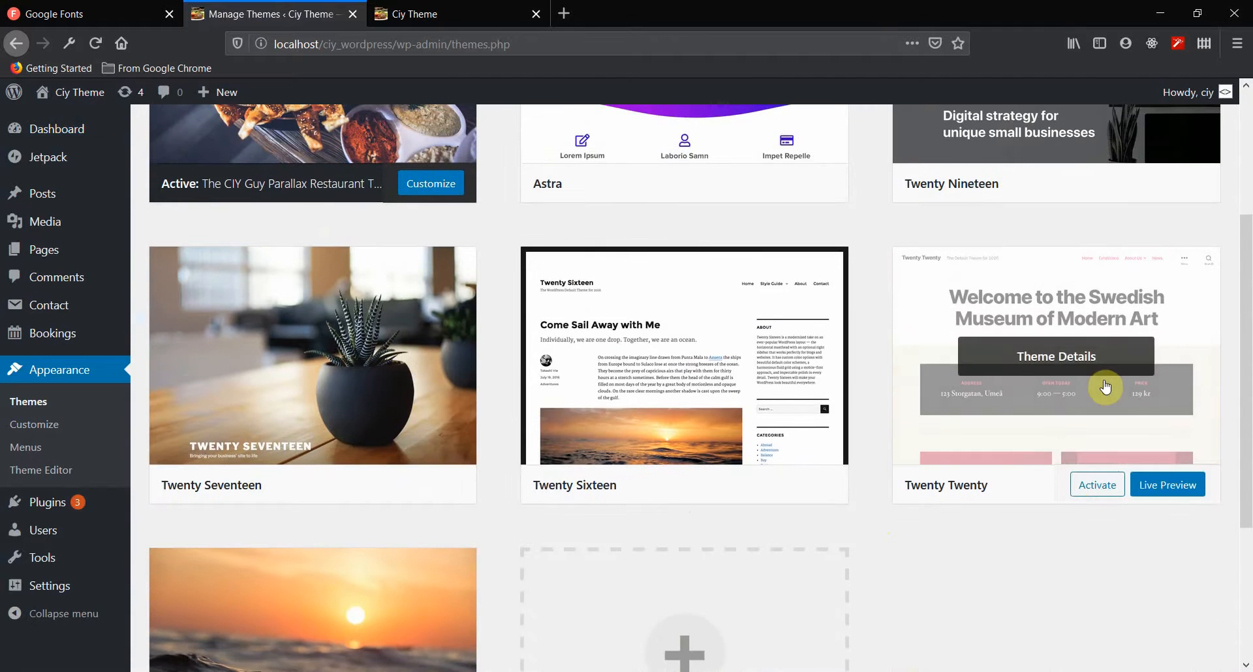
left_click(1097, 490)
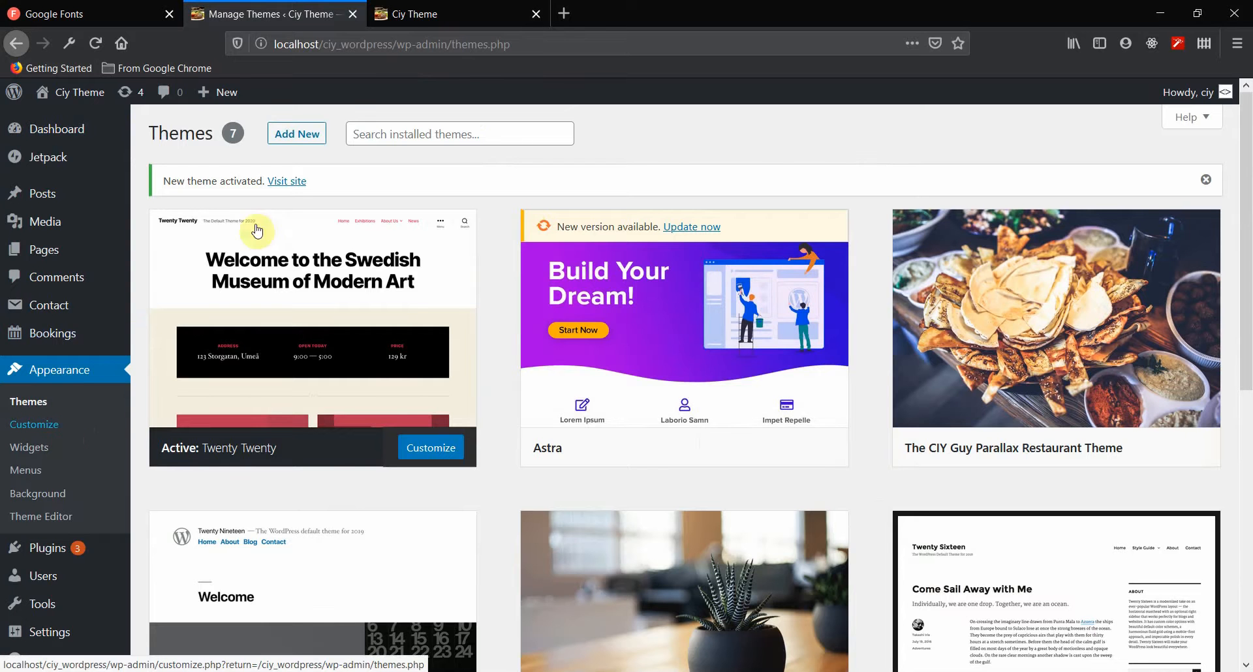
left_click(414, 13)
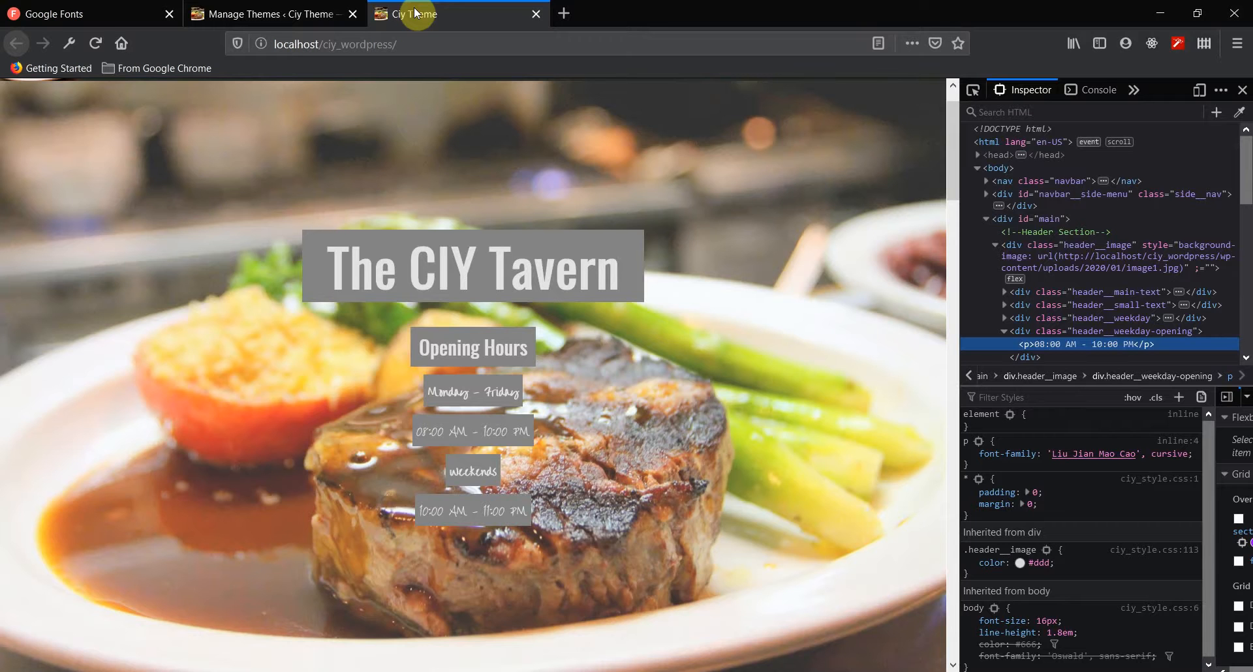
left_click(96, 43)
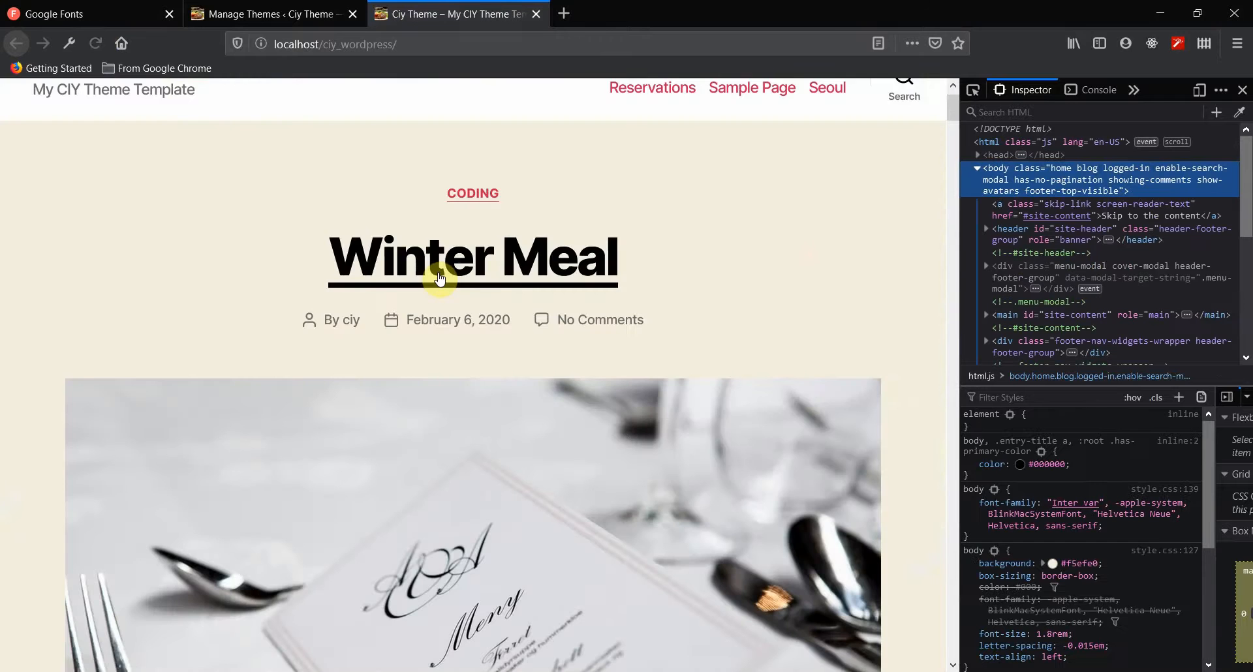
scroll(441, 280, "down", 1)
scroll(441, 279, "down", 5)
scroll(440, 280, "down", 15)
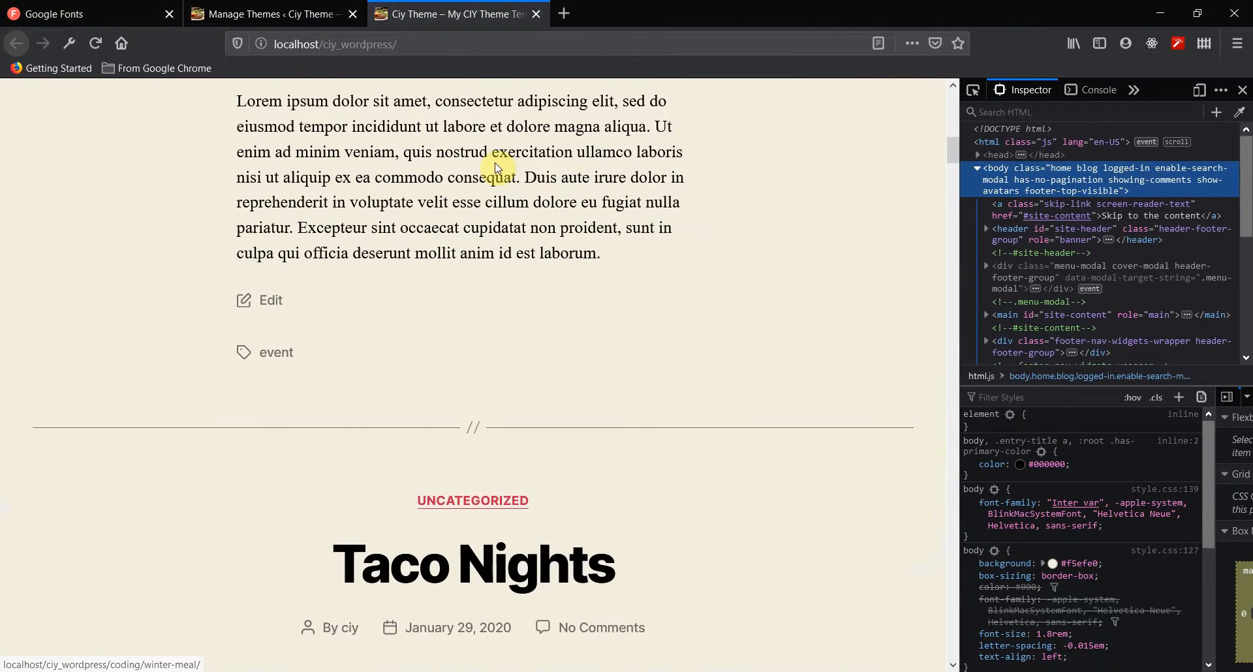
scroll(497, 169, "down", 1)
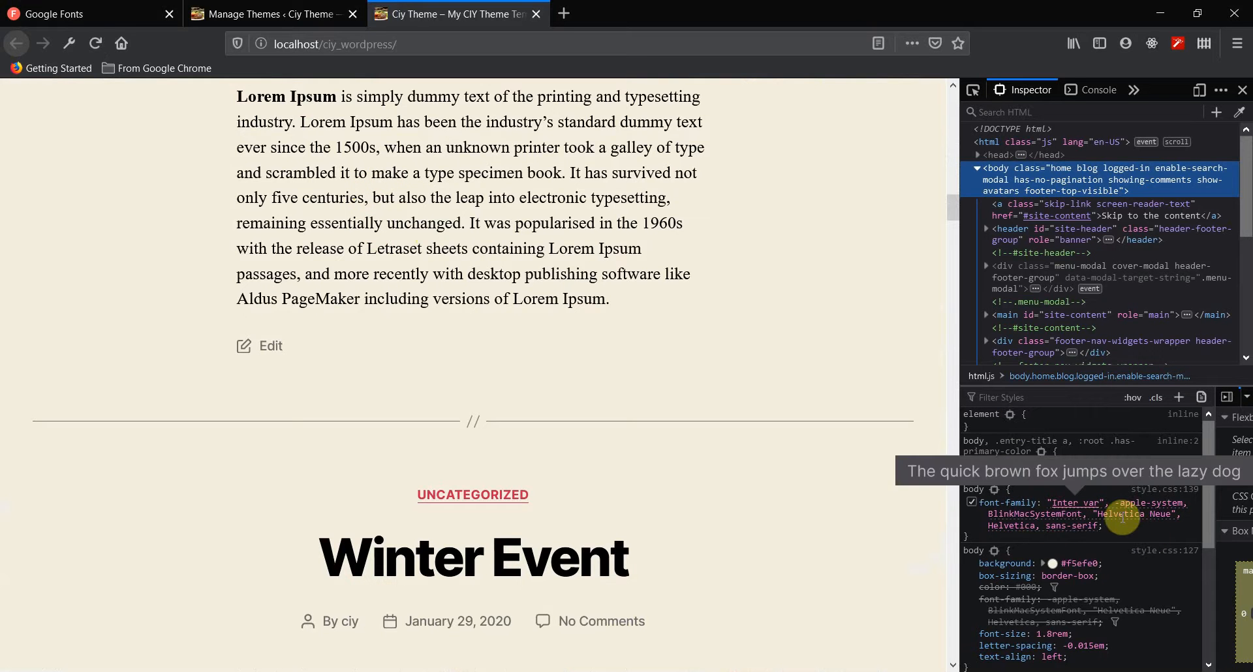
Open the Customizer for the Twenty Twenty theme and check its Additional CSS for font rules.
left_click(263, 22)
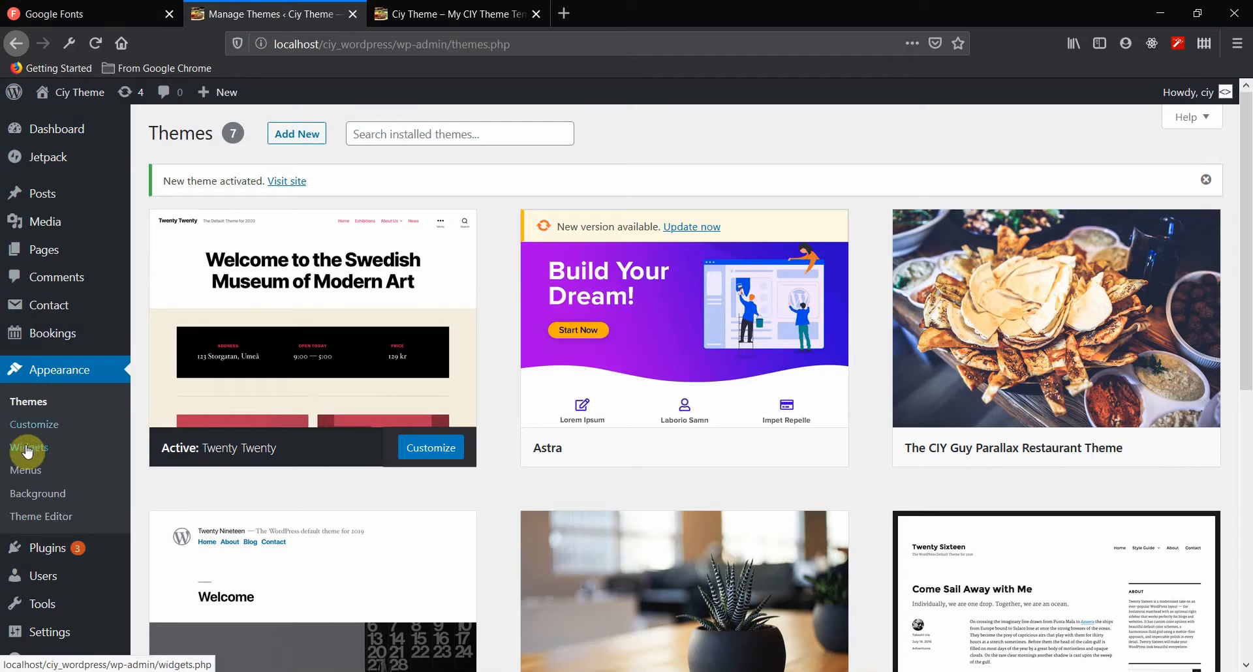
left_click(50, 433)
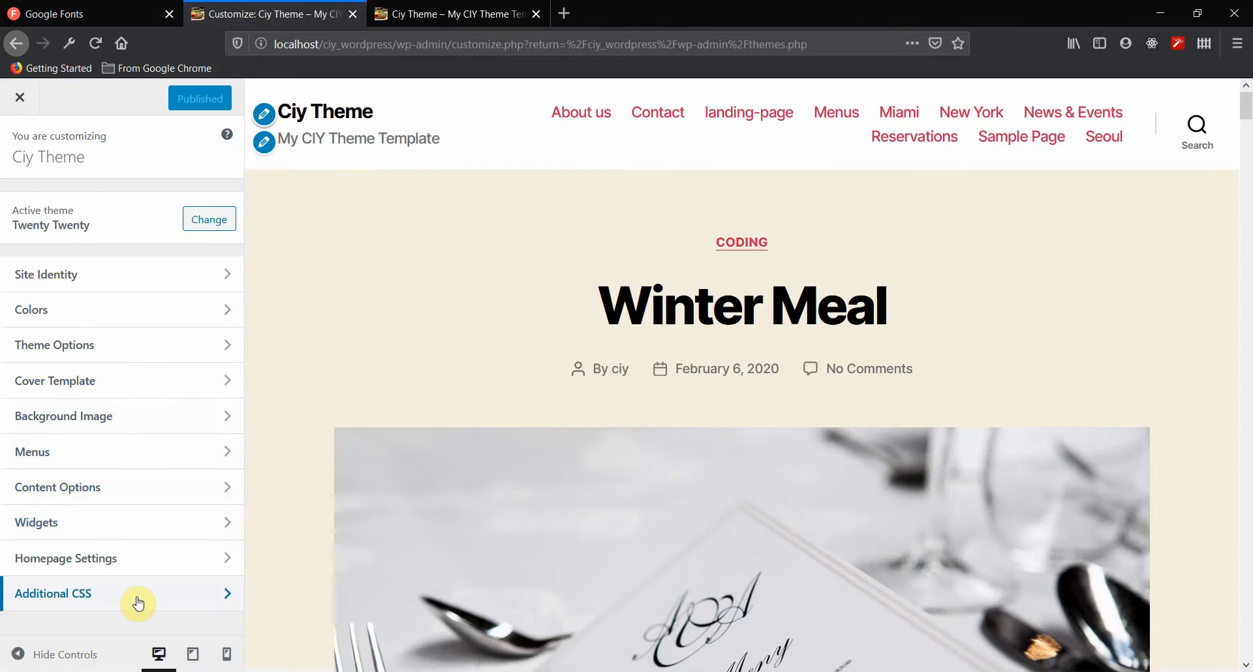
left_click(138, 602)
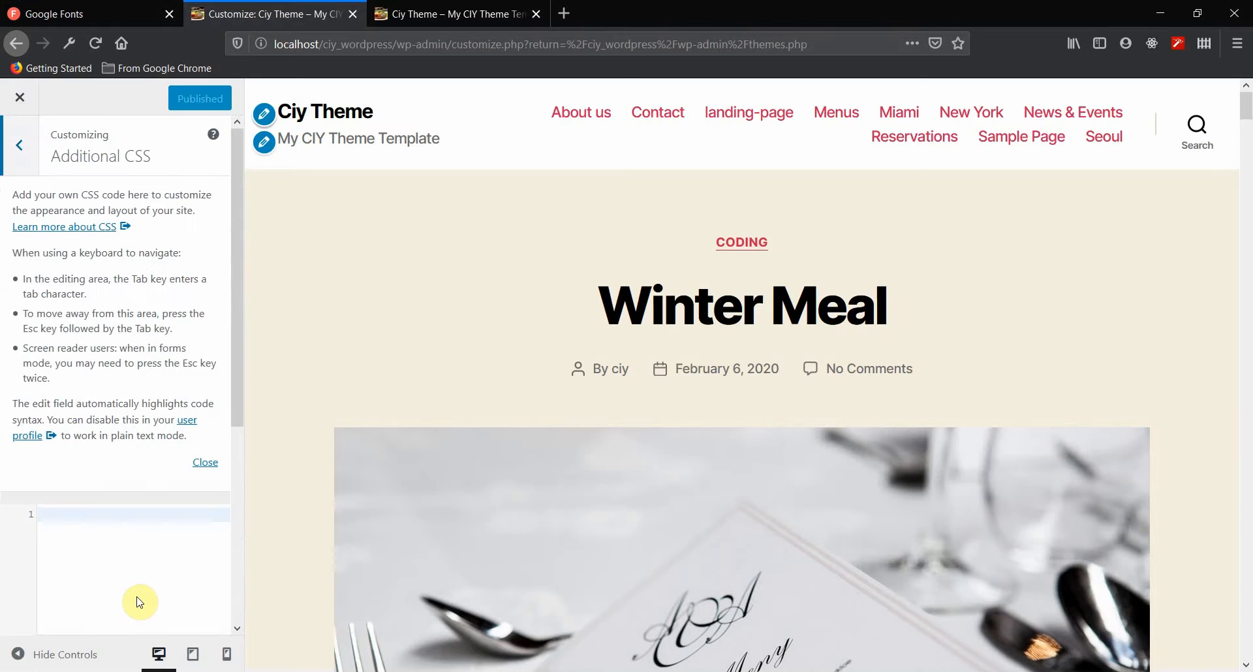
scroll(138, 601, "down", 5)
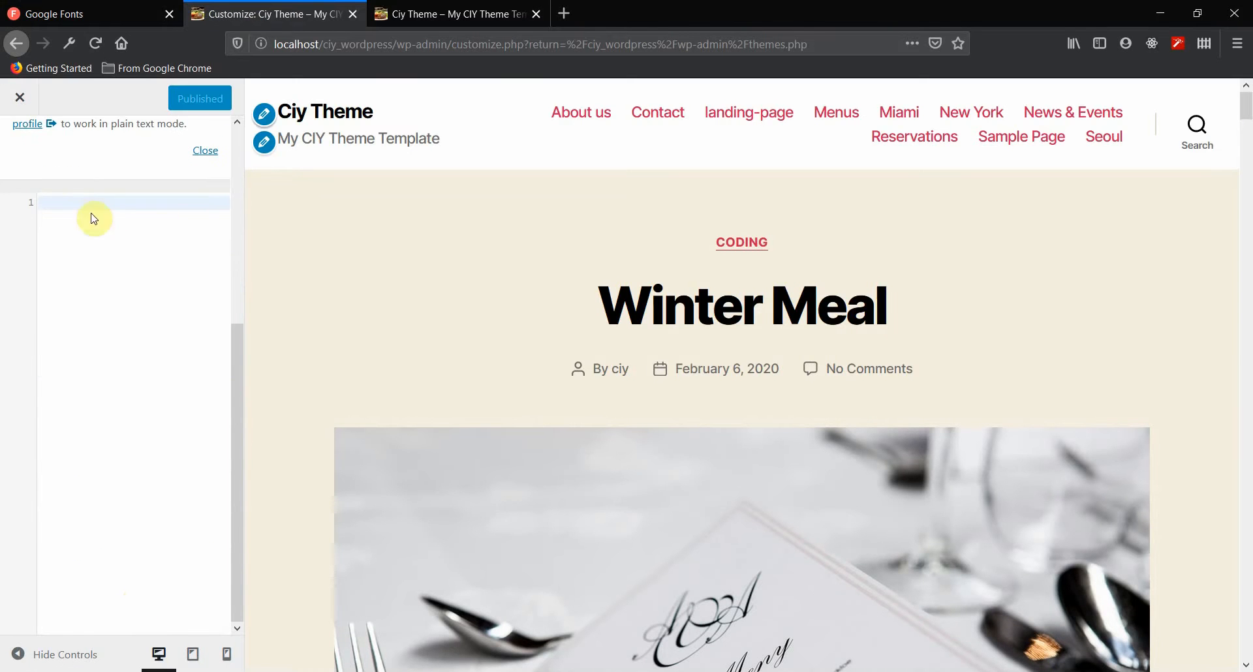
Reactivate The CIY Guy Parallax Restaurant Theme and open its Additional CSS in the Customizer to check the font rules.
left_click(17, 98)
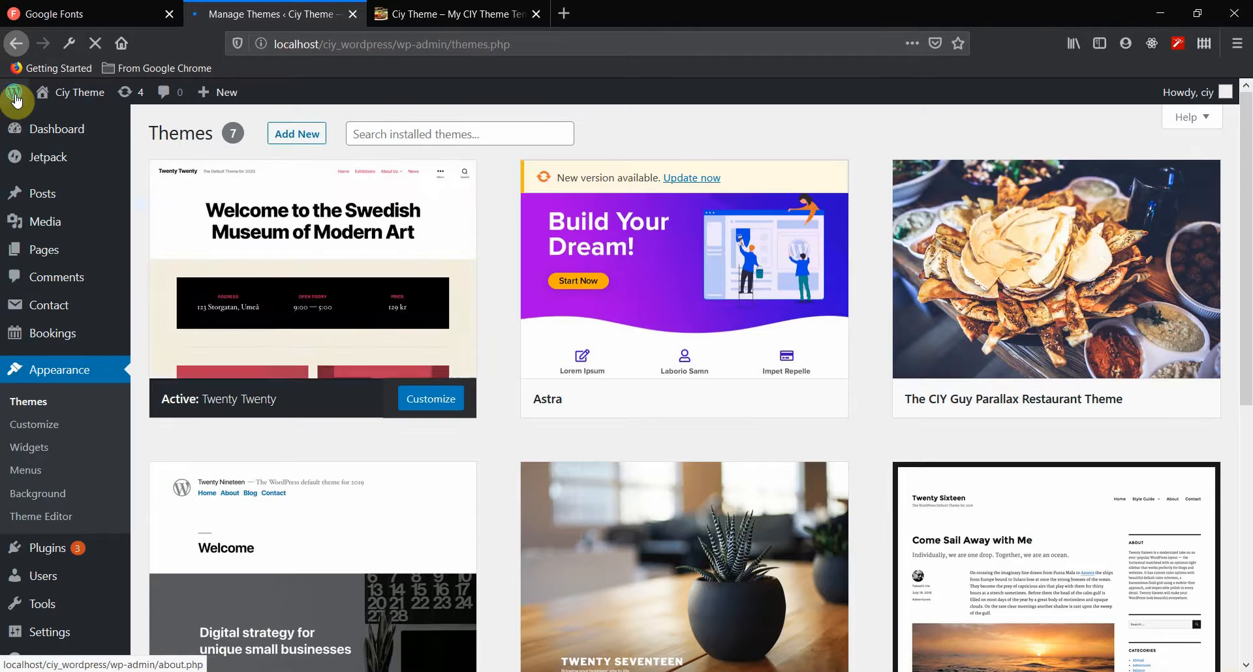
mouse_move(1052, 308)
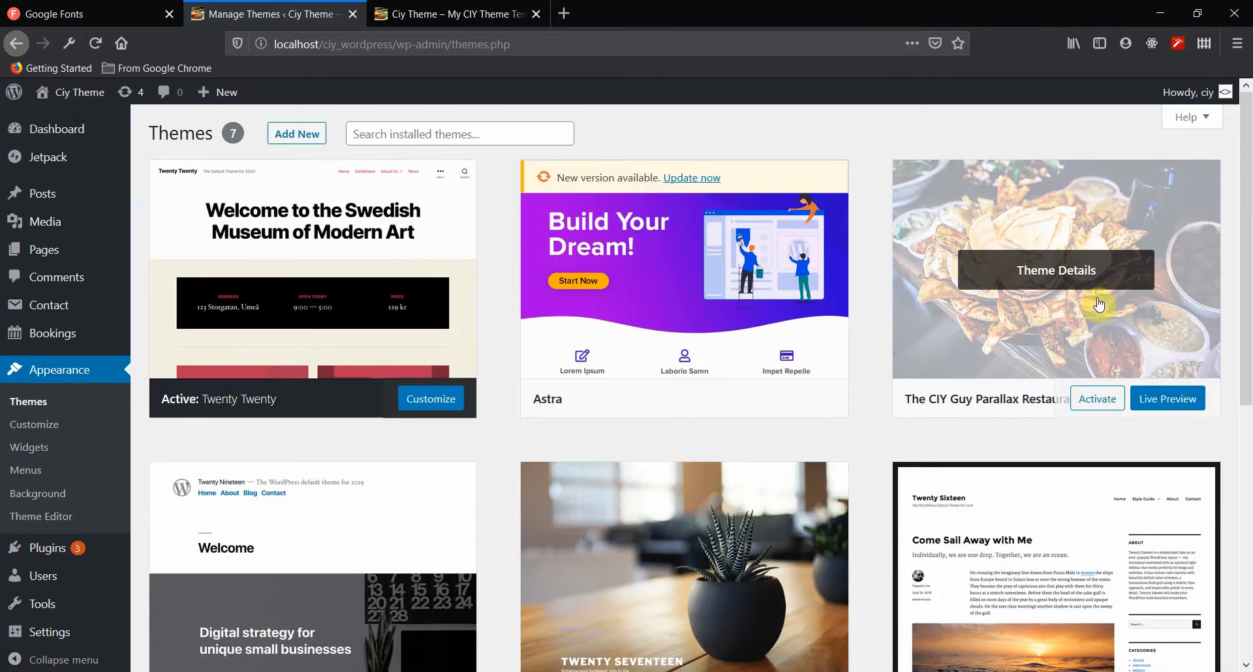
left_click(1098, 398)
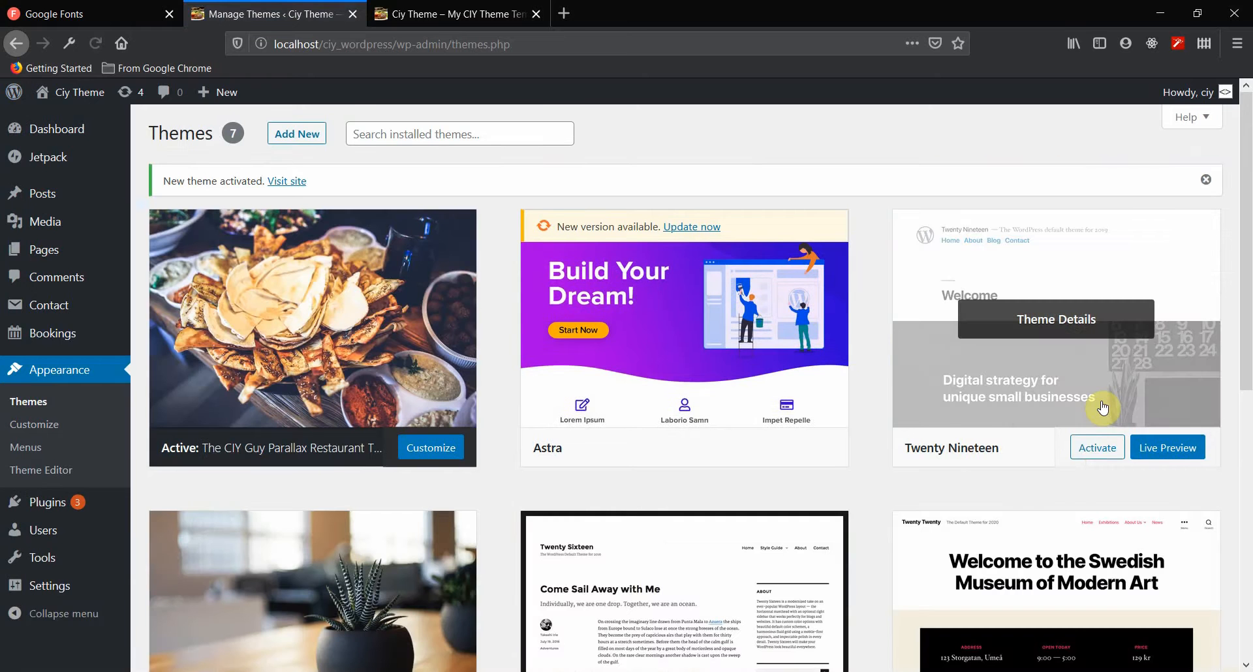
left_click(39, 427)
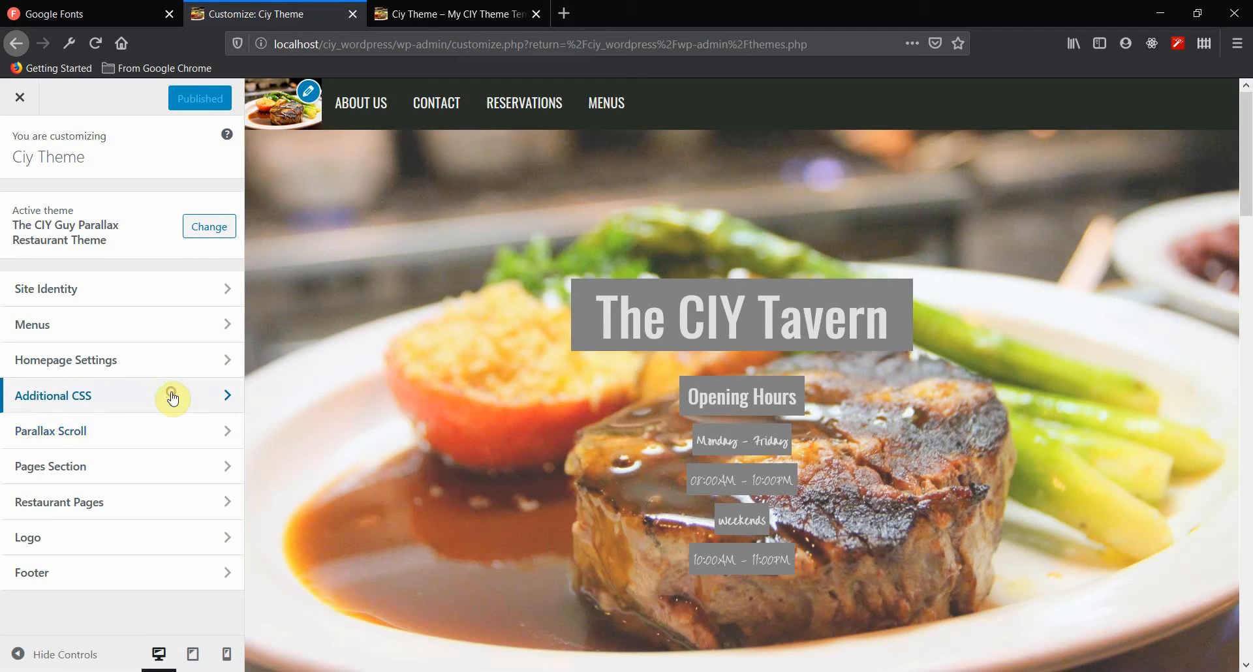
left_click(170, 394)
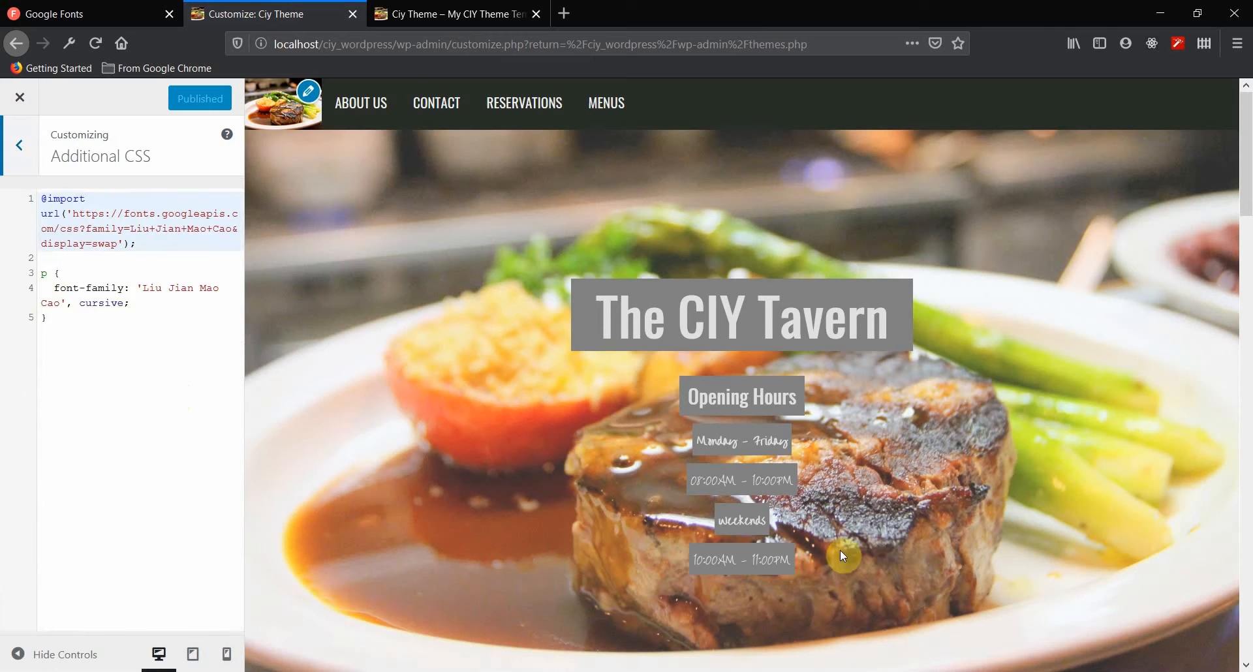
Reload the live site and look through the home page to check the font of its paragraphs.
left_click(459, 25)
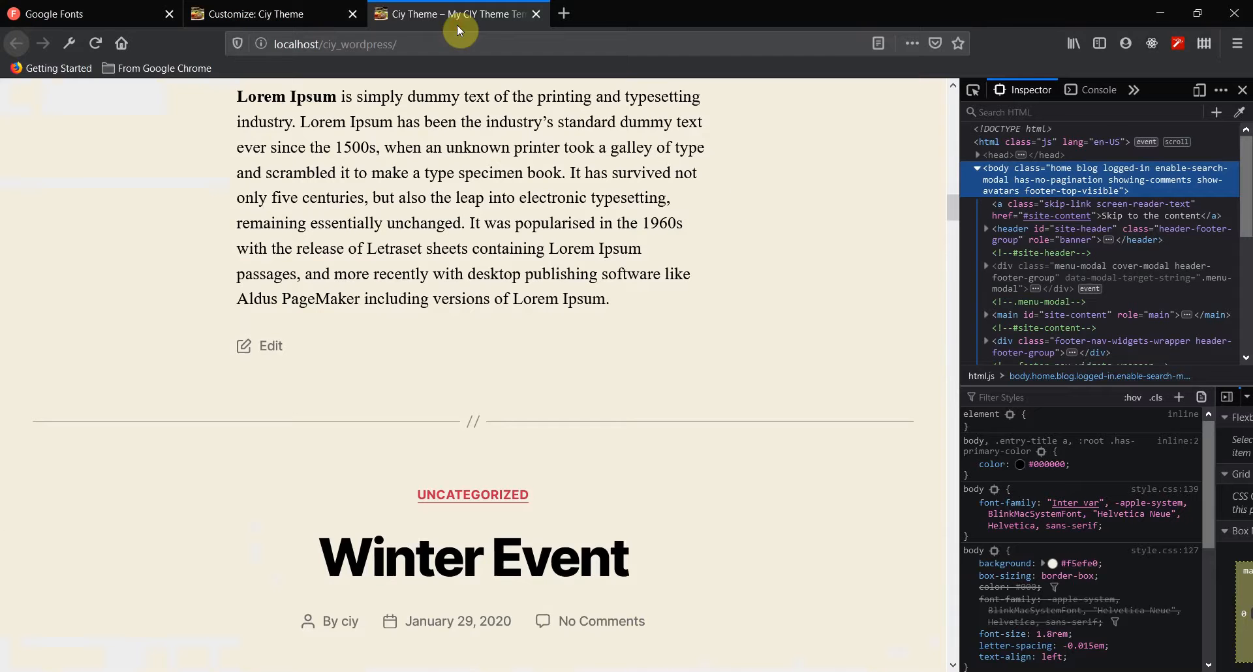
left_click(93, 43)
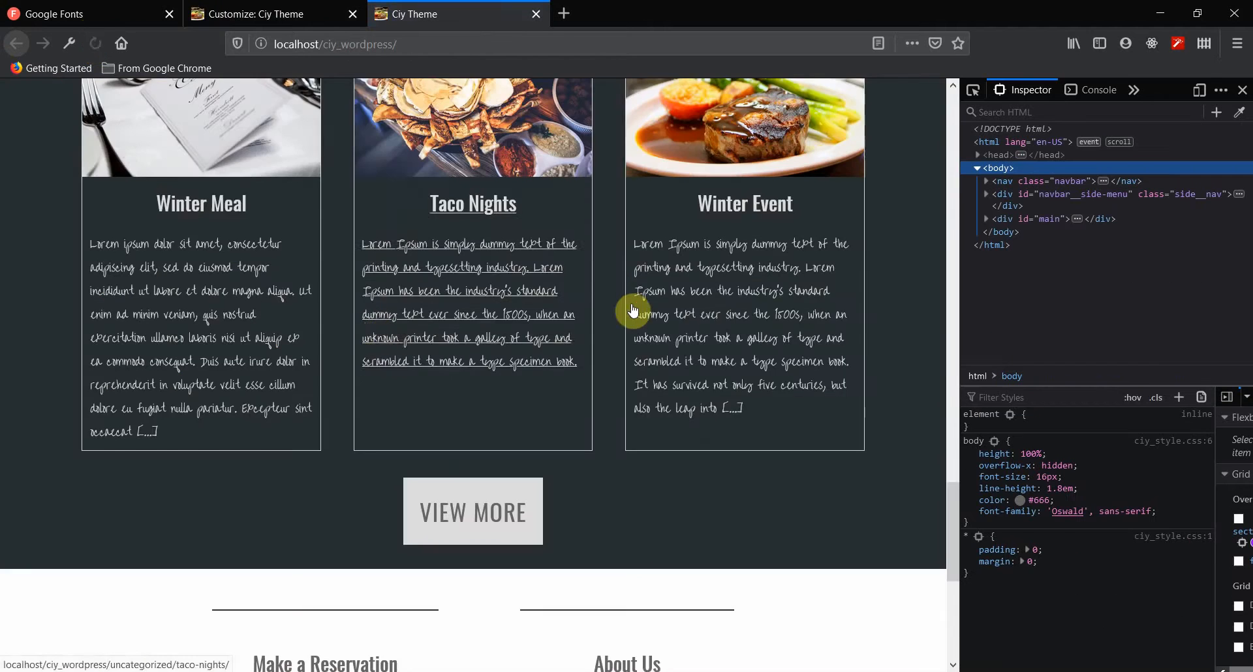
scroll(606, 275, "up", 15)
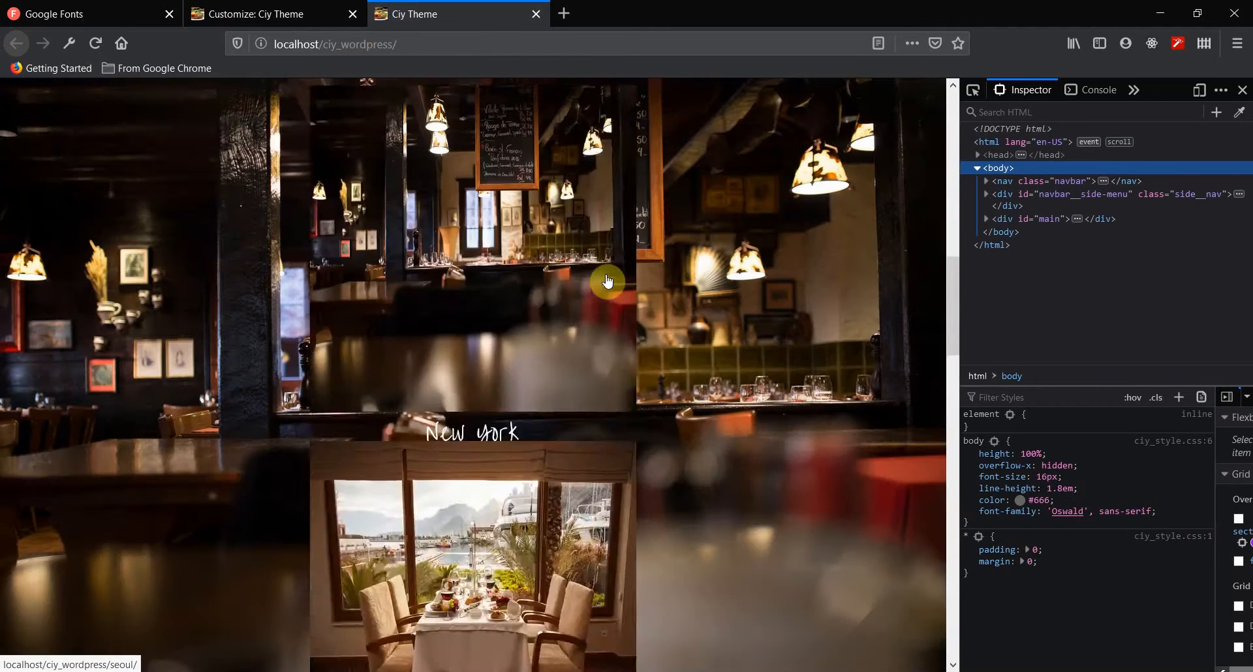
scroll(609, 280, "up", 5)
scroll(608, 280, "down", 5)
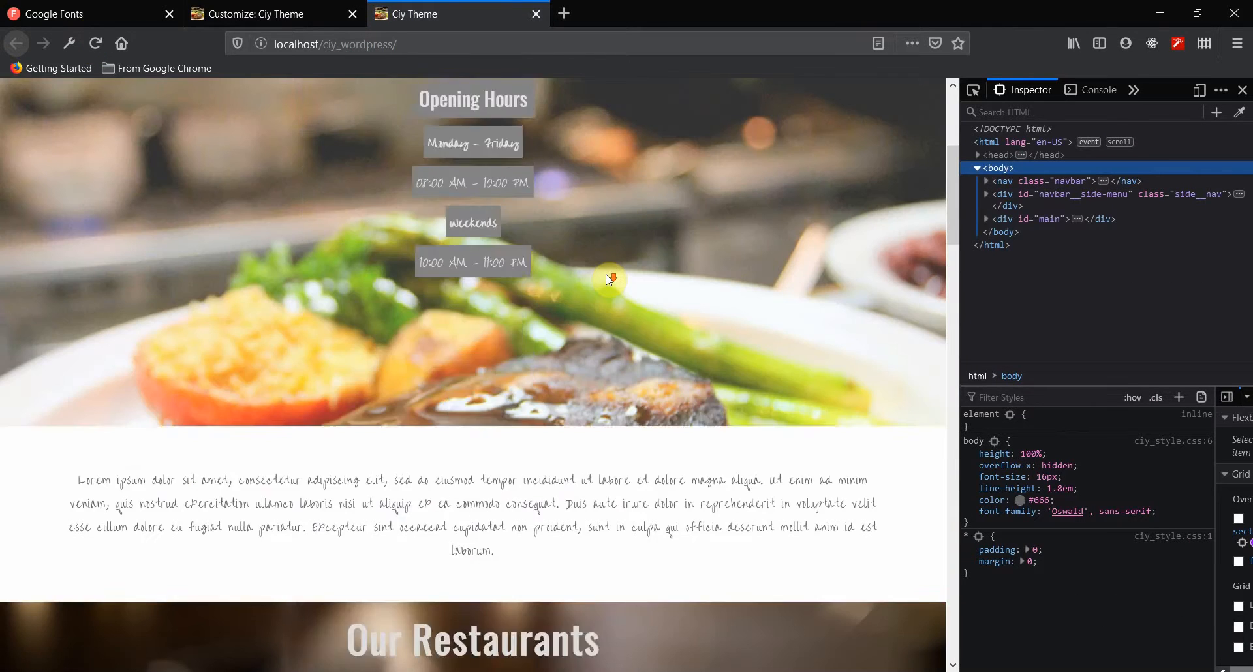